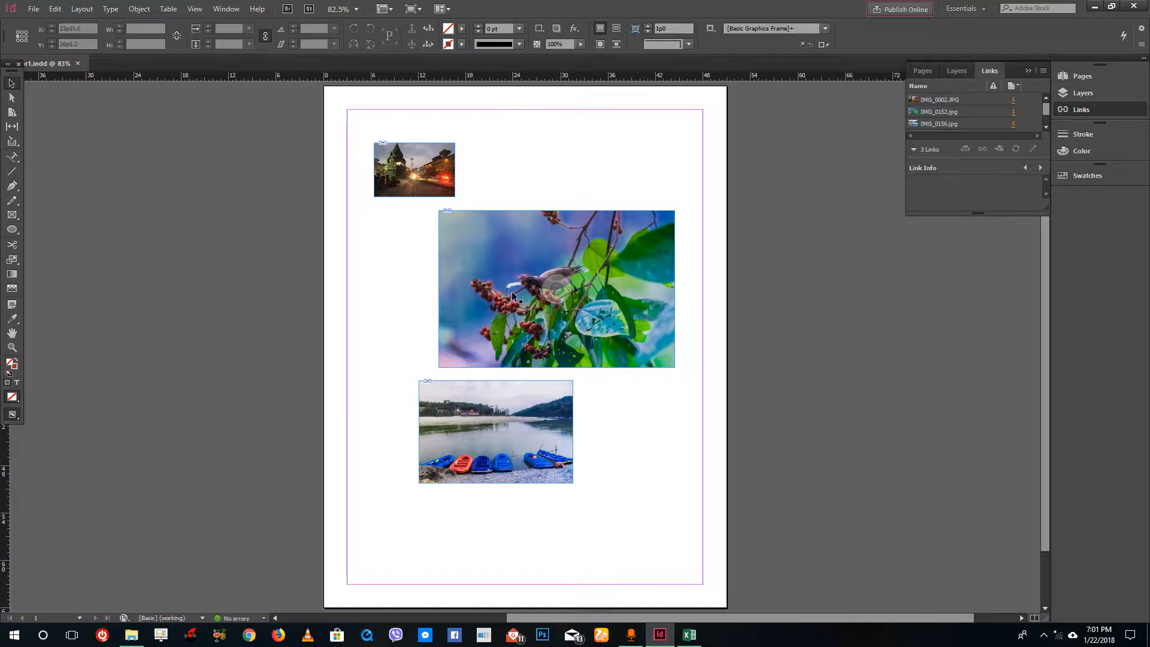
Step: Nudge the bird photo and the temple street photo slightly to the right on the page
mouse_move(495, 260)
left_mouse_down()
mouse_move(523, 258)
mouse_move(500, 260)
left_mouse_up()
left_click(450, 195)
left_click_drag(450, 195, 452, 190)
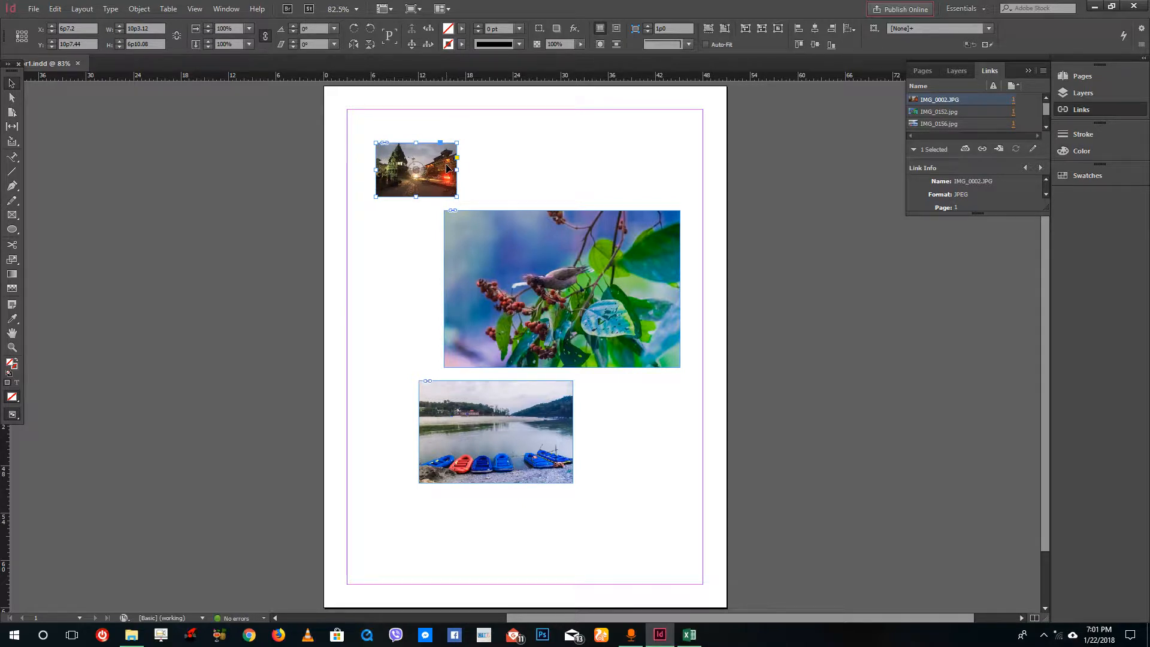
Step: Open the selected temple street photo for editing in Adobe Photoshop CC 2014
left_click(82, 8)
mouse_move(56, 13)
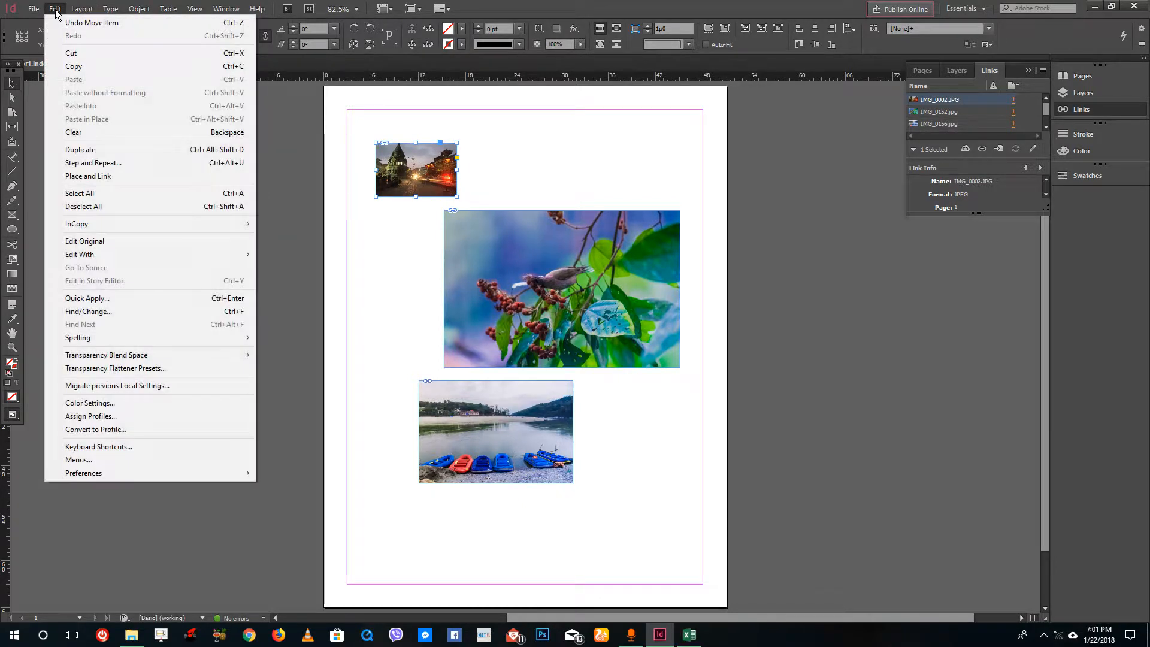
left_click(138, 242)
mouse_move(133, 257)
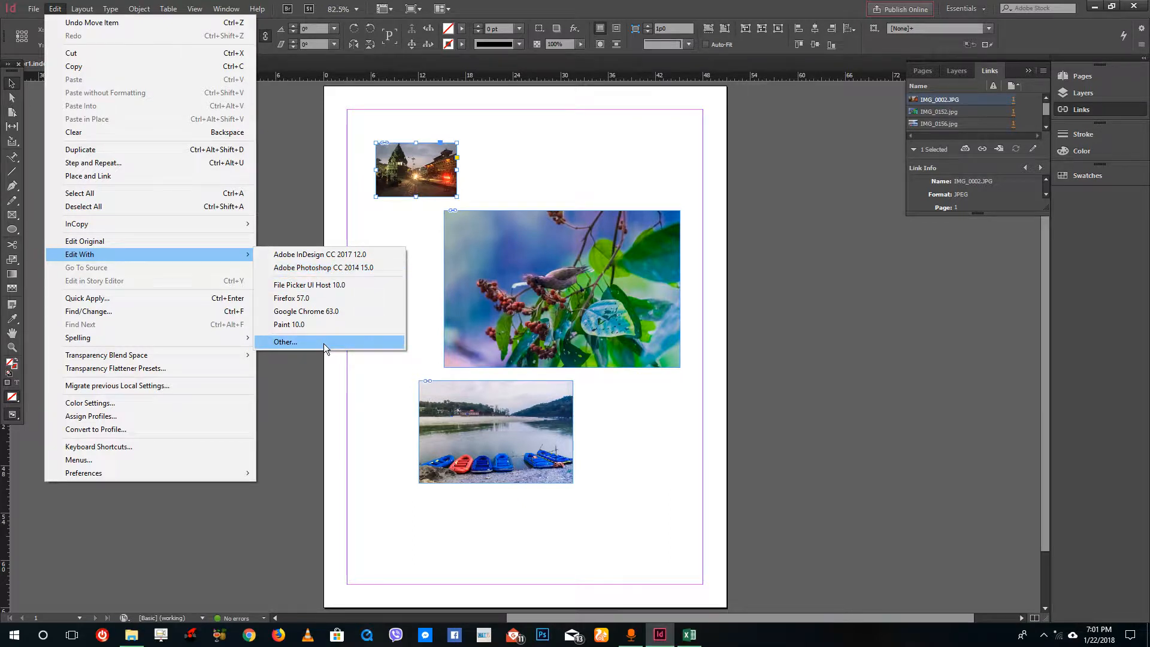
left_click(318, 267)
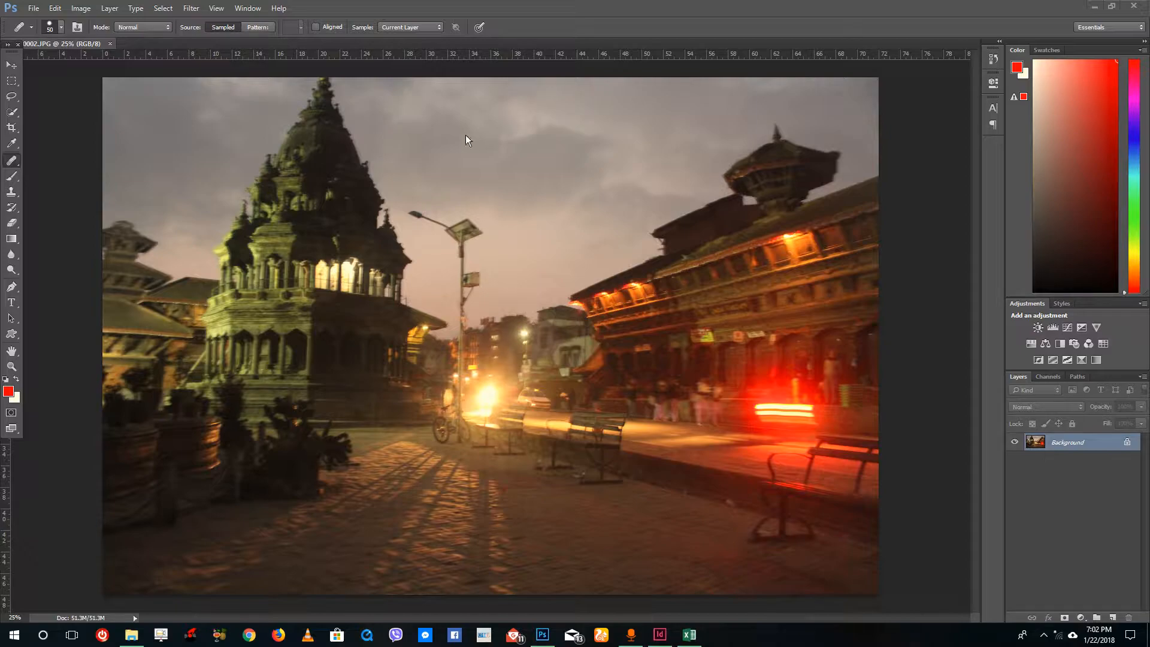
Step: Switch back to InDesign and look at the placed temple photo up close
left_click(661, 633)
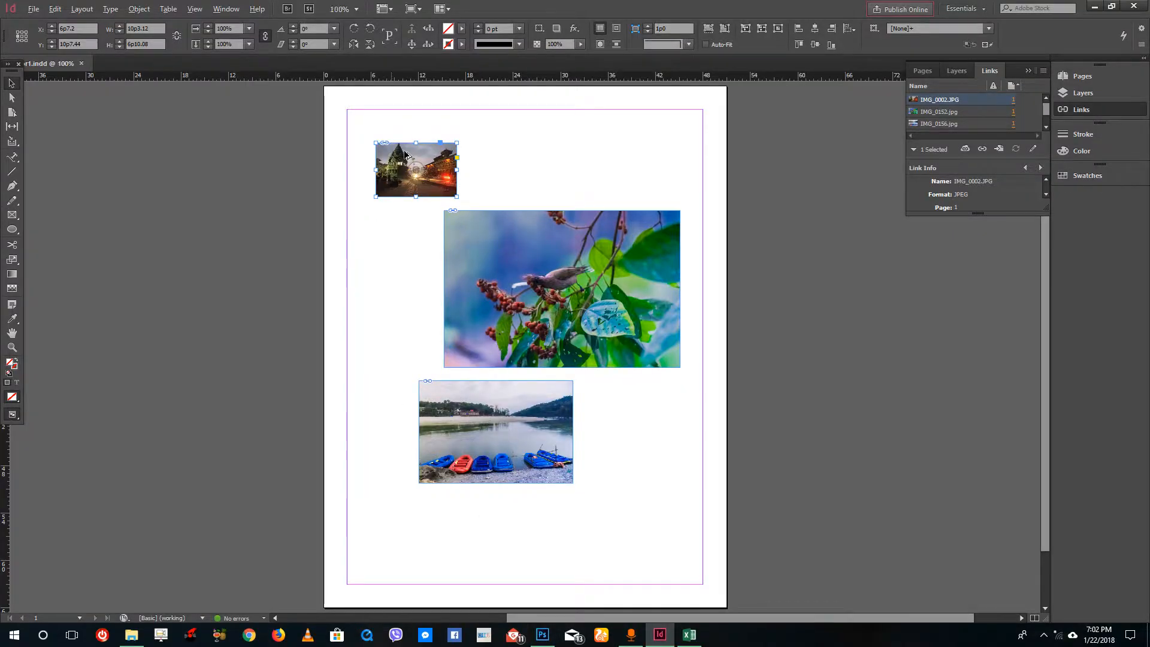
scroll(400, 157, "up", 7)
scroll(406, 178, "down", 1)
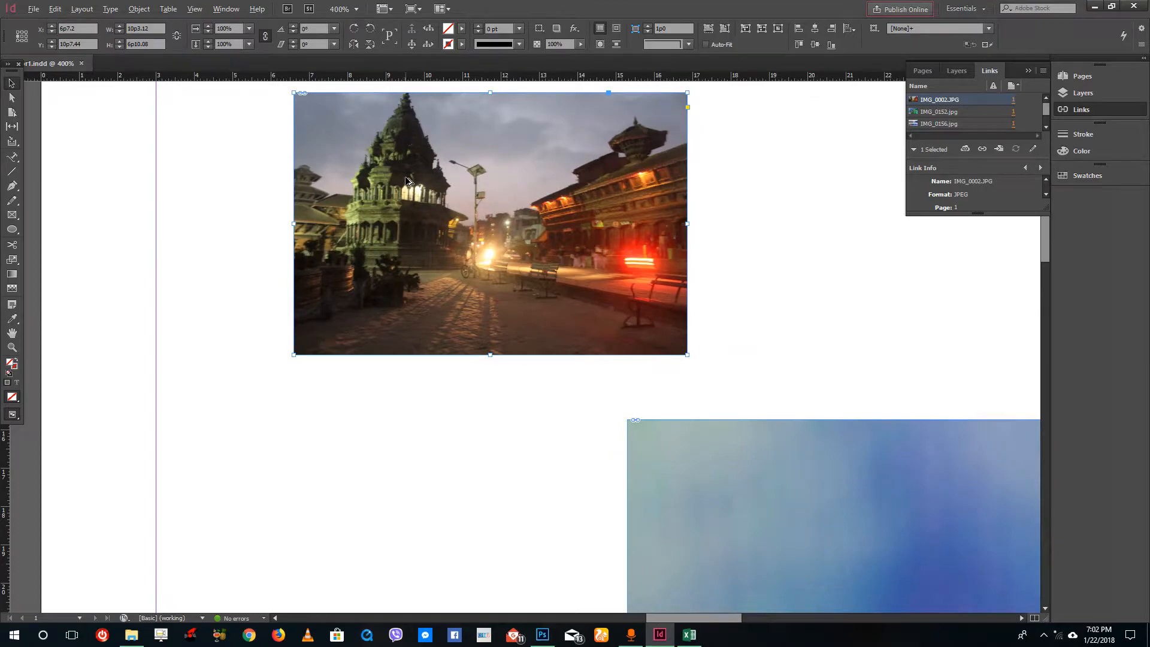
Step: Switch to Photoshop and shift the temple photo's colours toward purple and blue with a Hue/Saturation adjustment
left_click(542, 634)
left_click(81, 8)
mouse_move(102, 36)
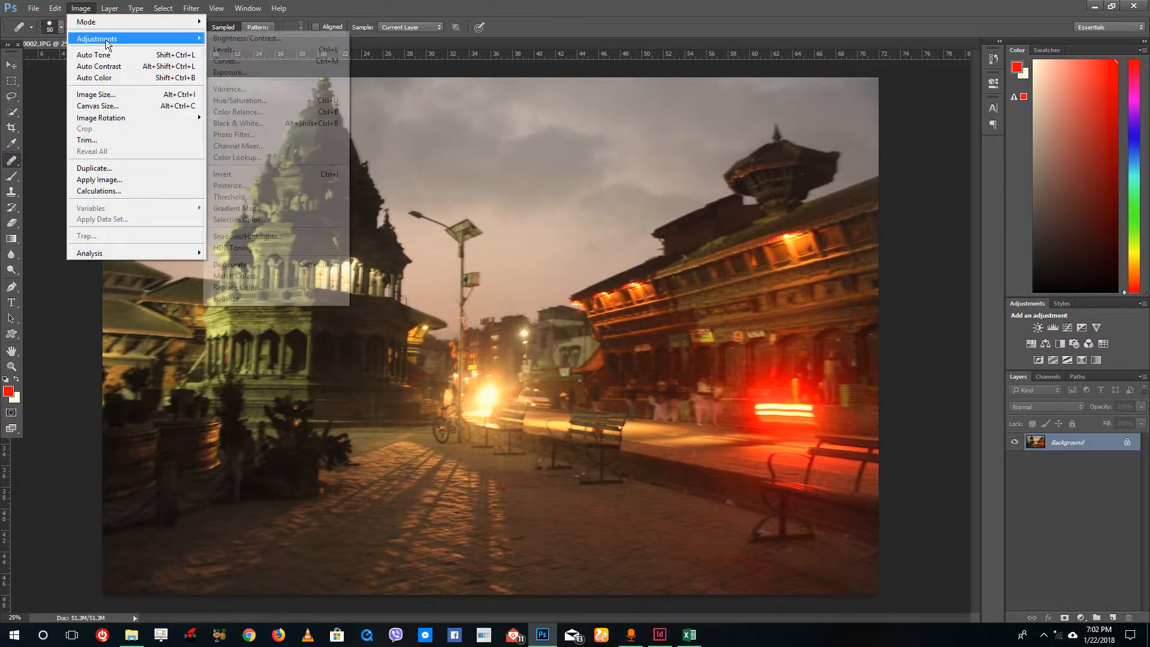
left_click(251, 100)
left_click_drag(935, 248, 886, 266)
mouse_move(929, 311)
left_mouse_down()
mouse_move(945, 308)
mouse_move(930, 310)
left_mouse_up()
left_click(1061, 188)
key("j")
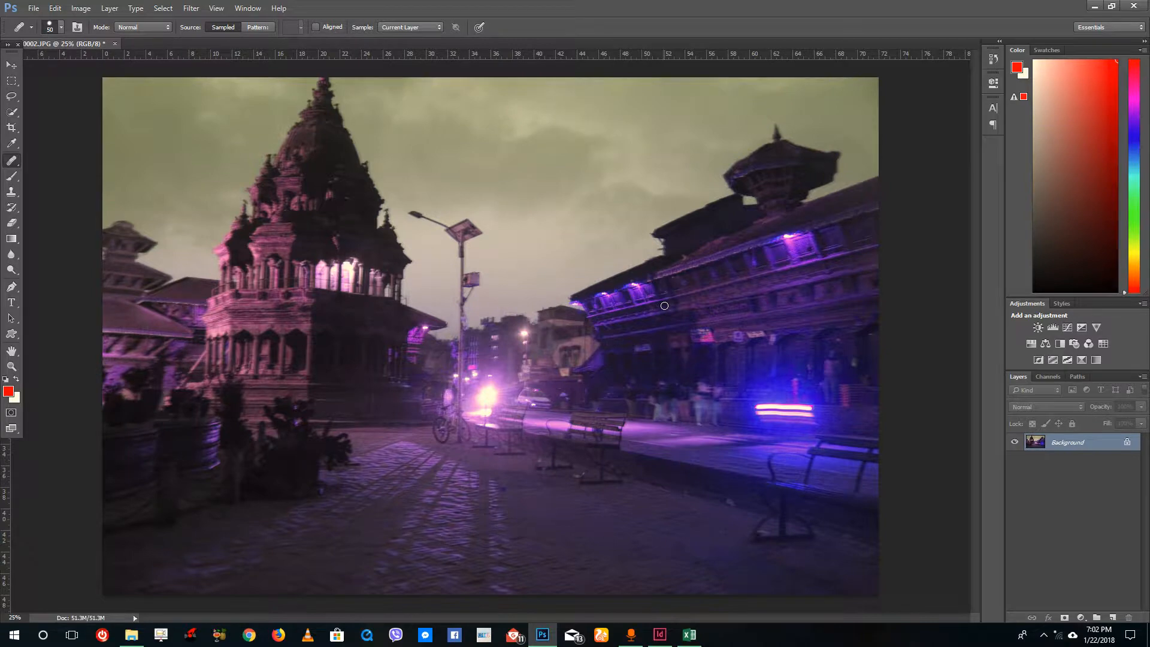
Step: Save the recoloured photo as a Medium-quality Baseline ("Standard") JPEG and check the placed photo in InDesign
key("ctrl+s")
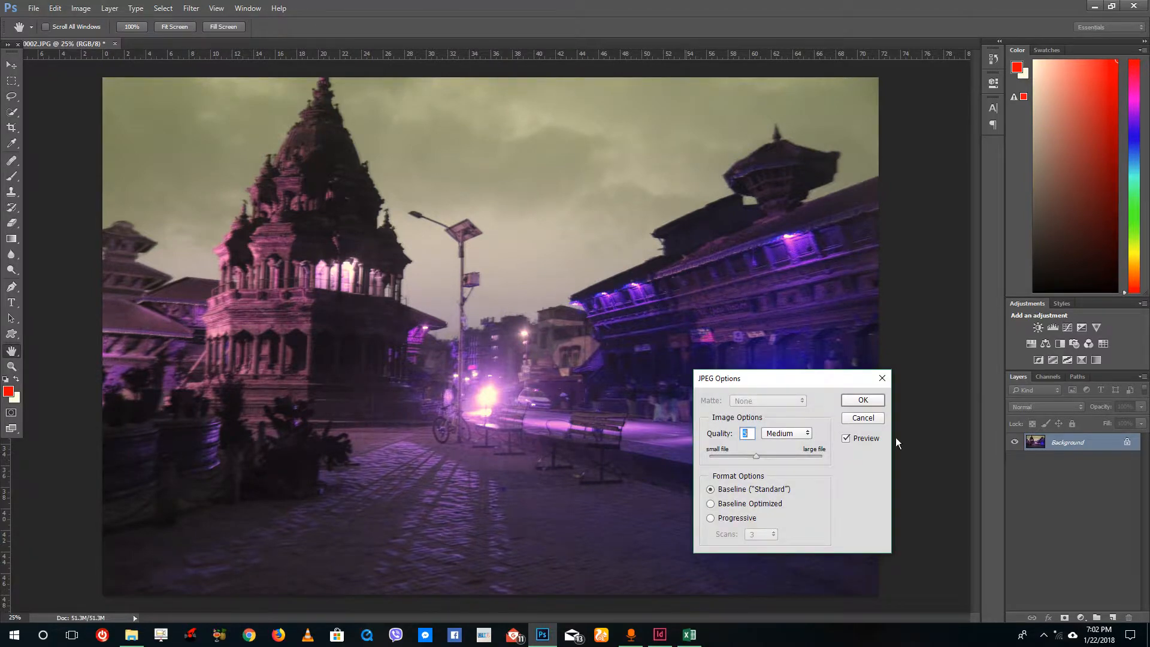
left_click(867, 402)
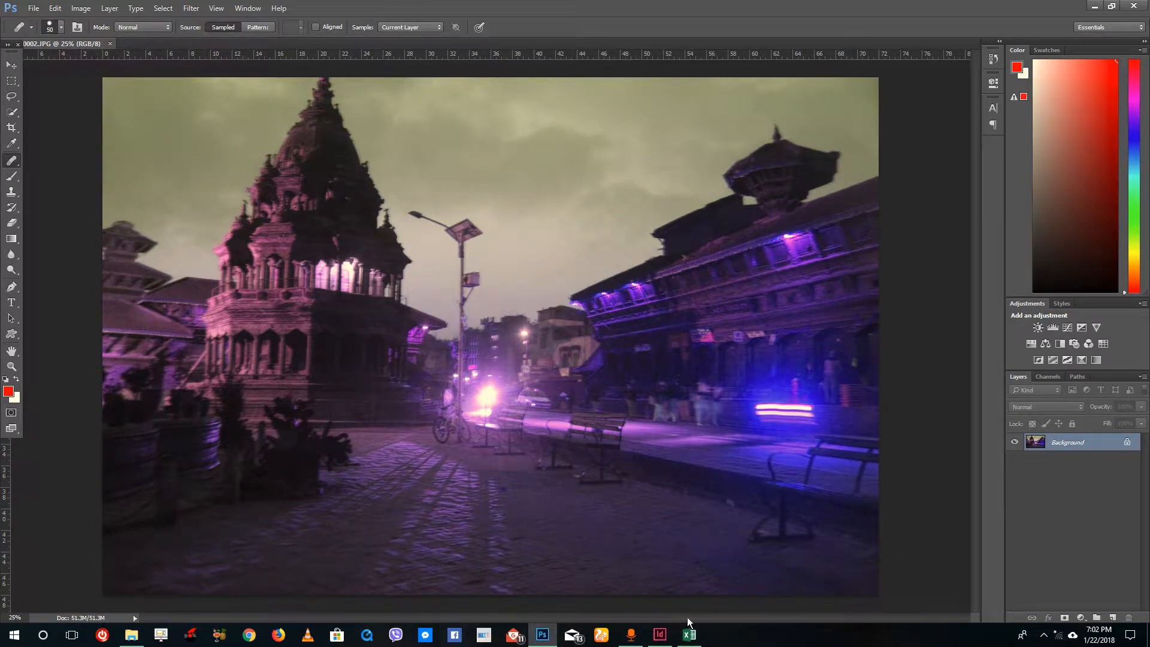
left_click(660, 634)
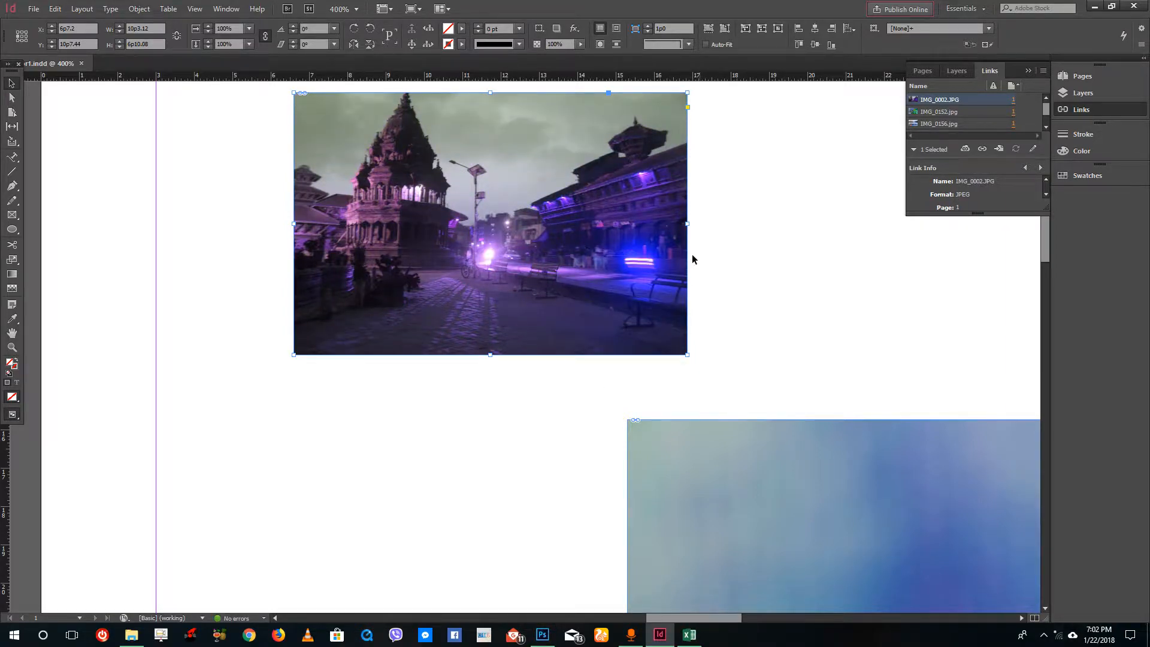
scroll(723, 320, "down", 3)
scroll(863, 431, "down", 2)
scroll(855, 428, "down", 1)
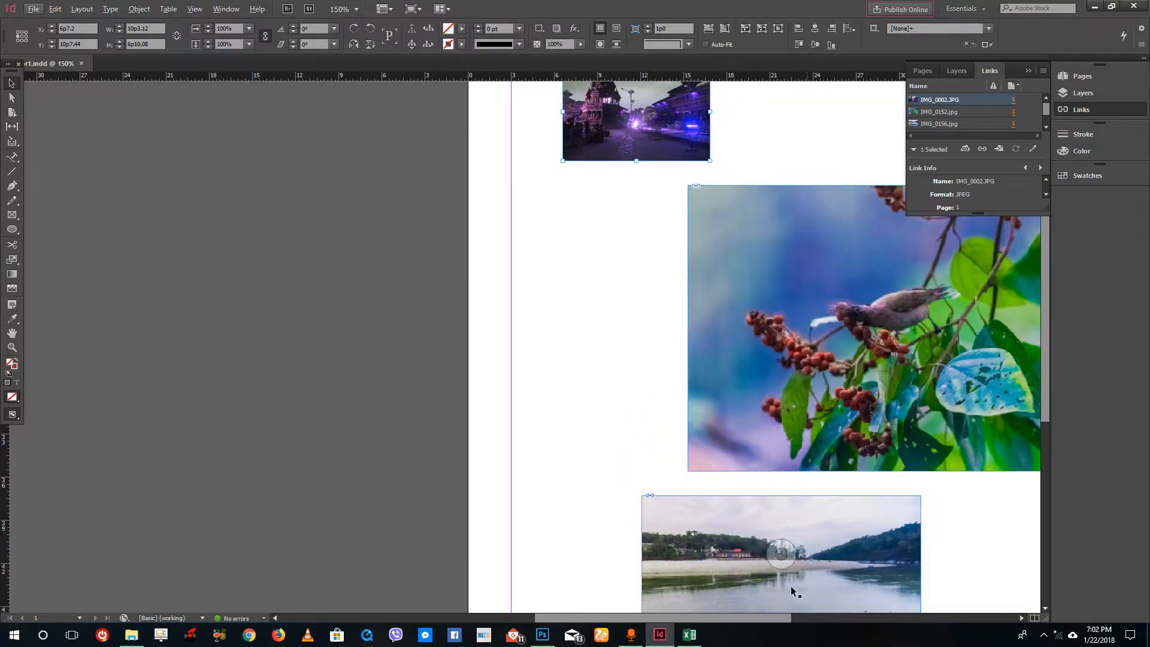
left_click_drag(770, 618, 839, 618)
left_click(718, 402)
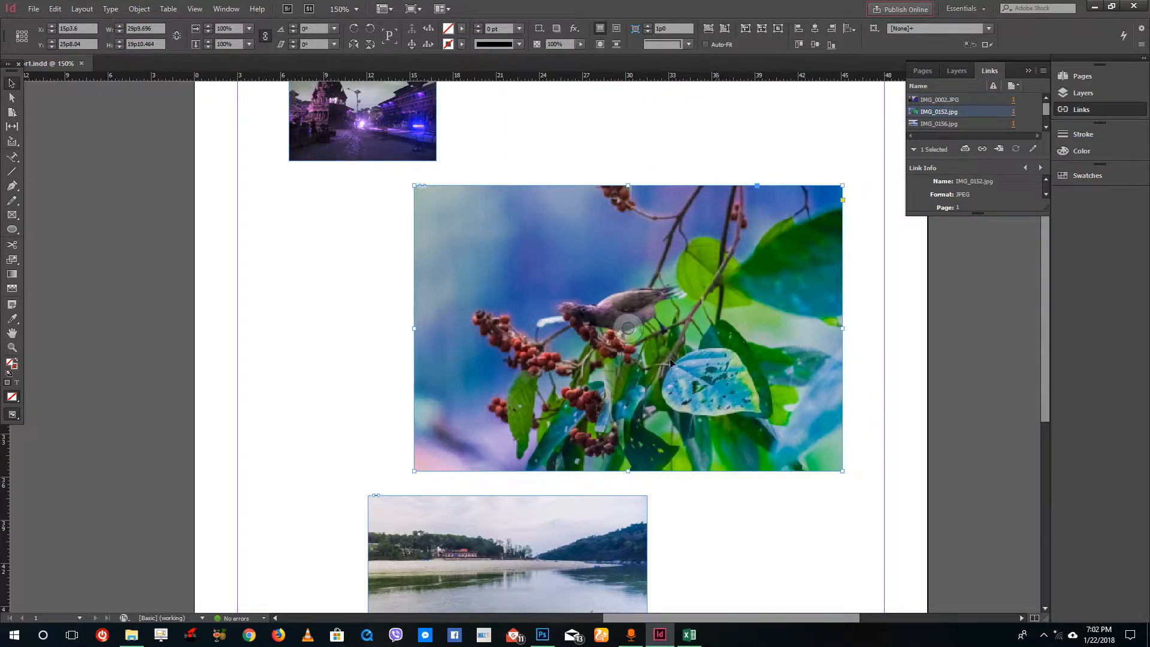
left_click(57, 8)
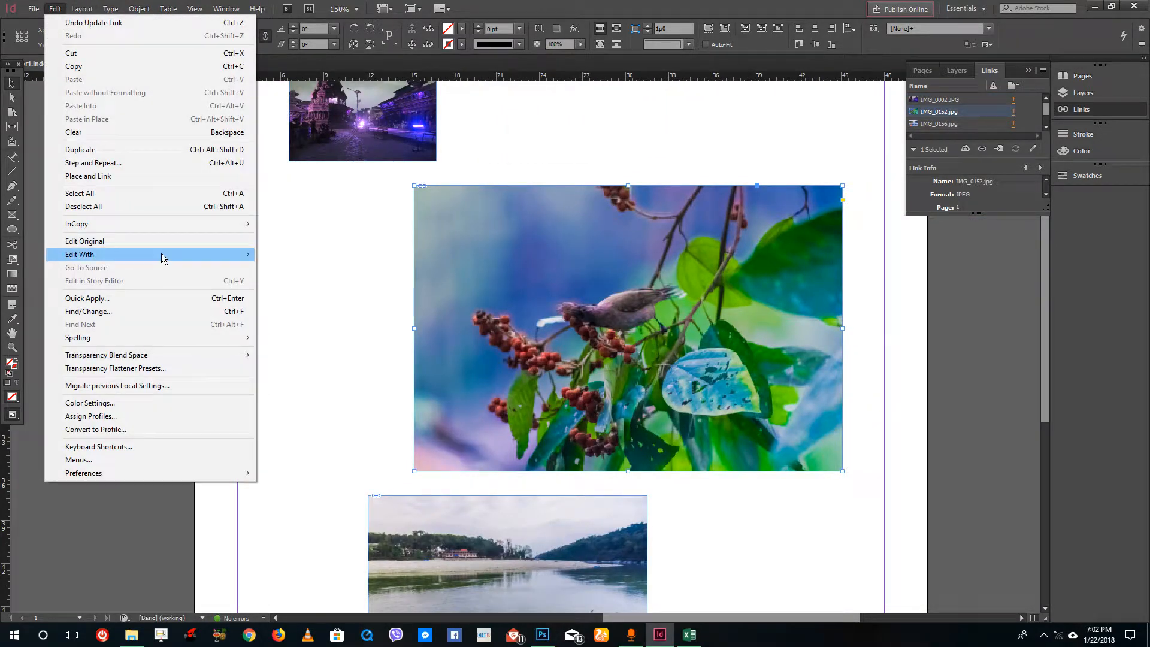
mouse_move(181, 254)
left_click(332, 215)
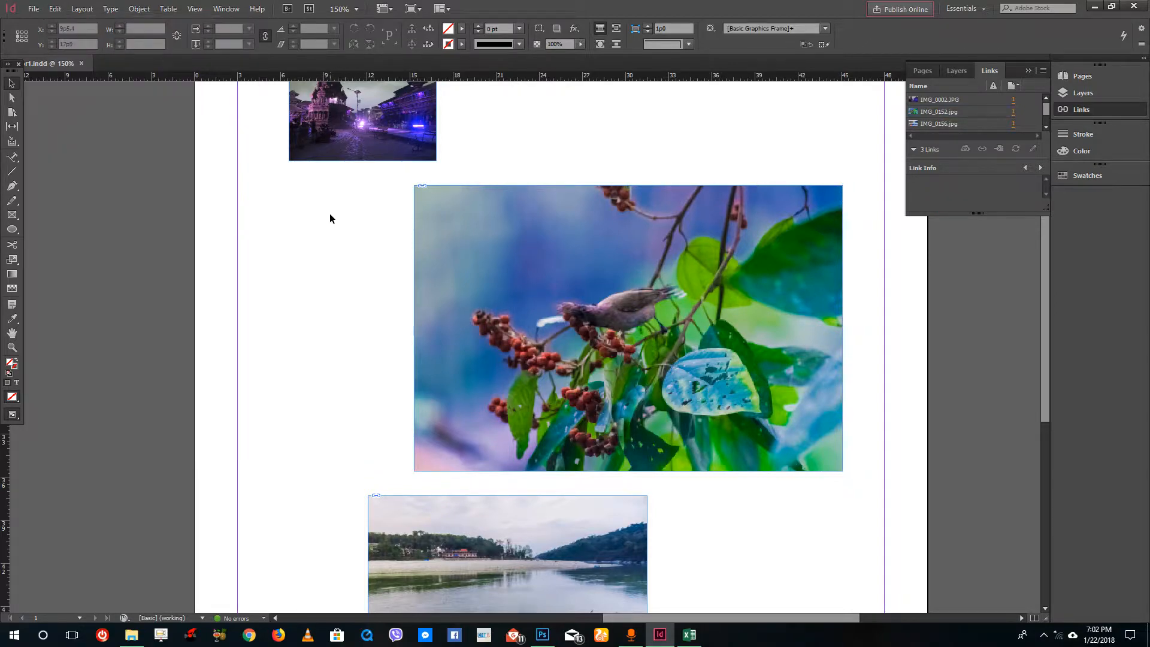
Step: Switch to Photoshop and close the temple photo
scroll(378, 209, "up", 3)
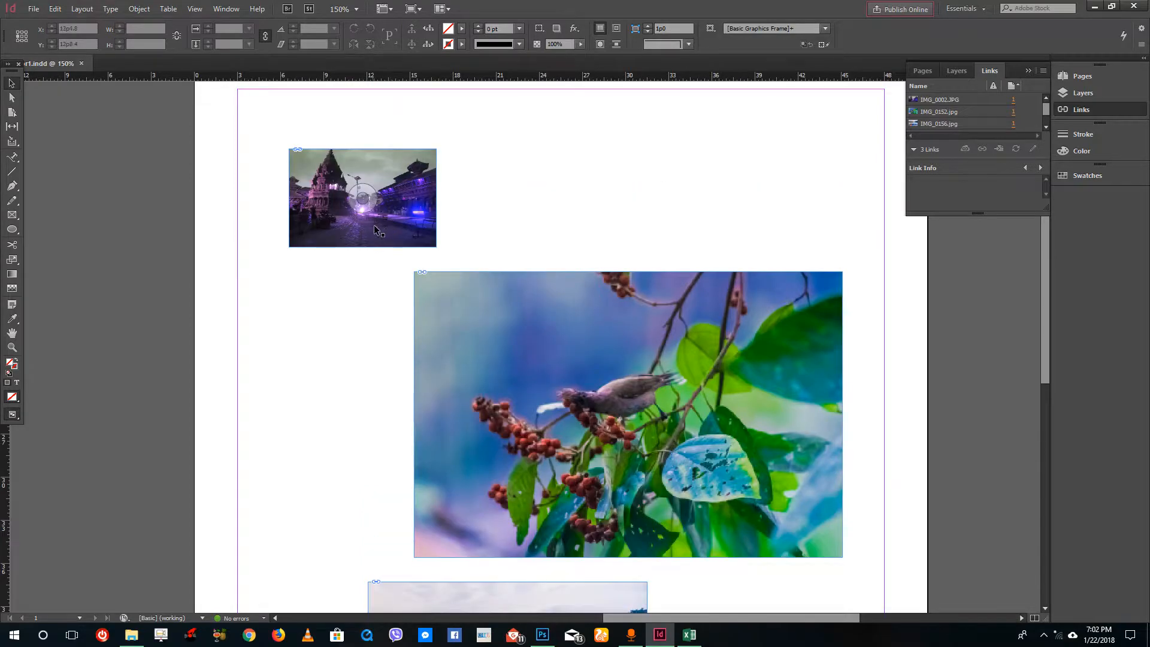
left_click(542, 636)
left_click(110, 44)
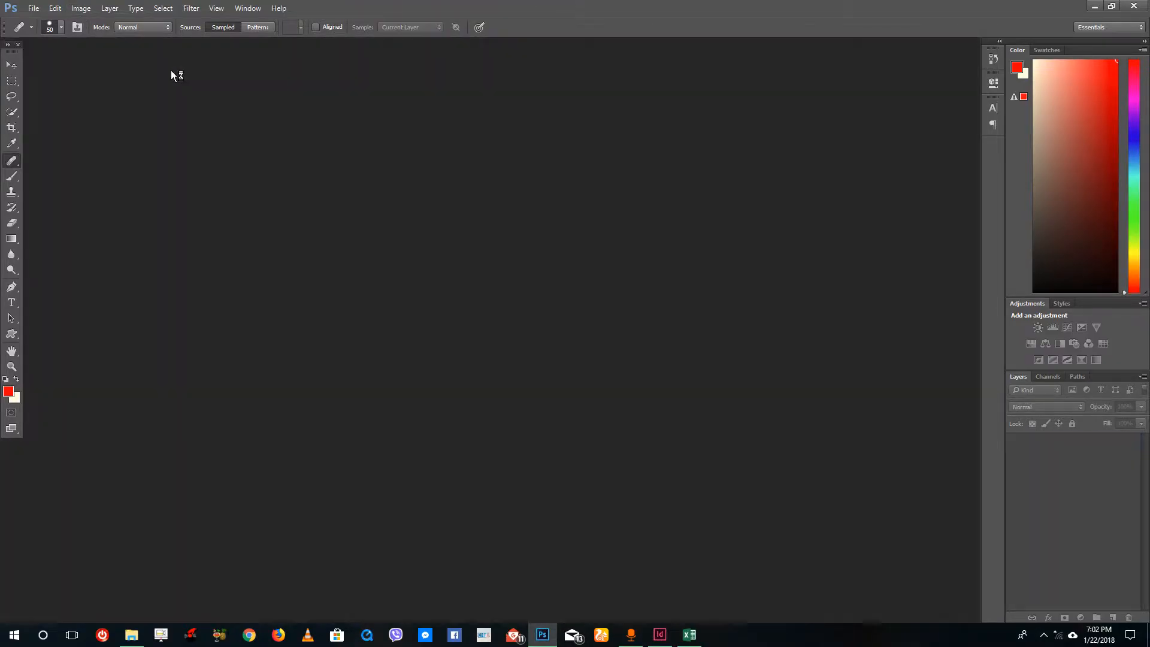
Step: Create a 640 × 854 pixel transparent document and draw a red envelope custom shape about 7 inches wide in its upper part
left_click(33, 9)
left_click(45, 23)
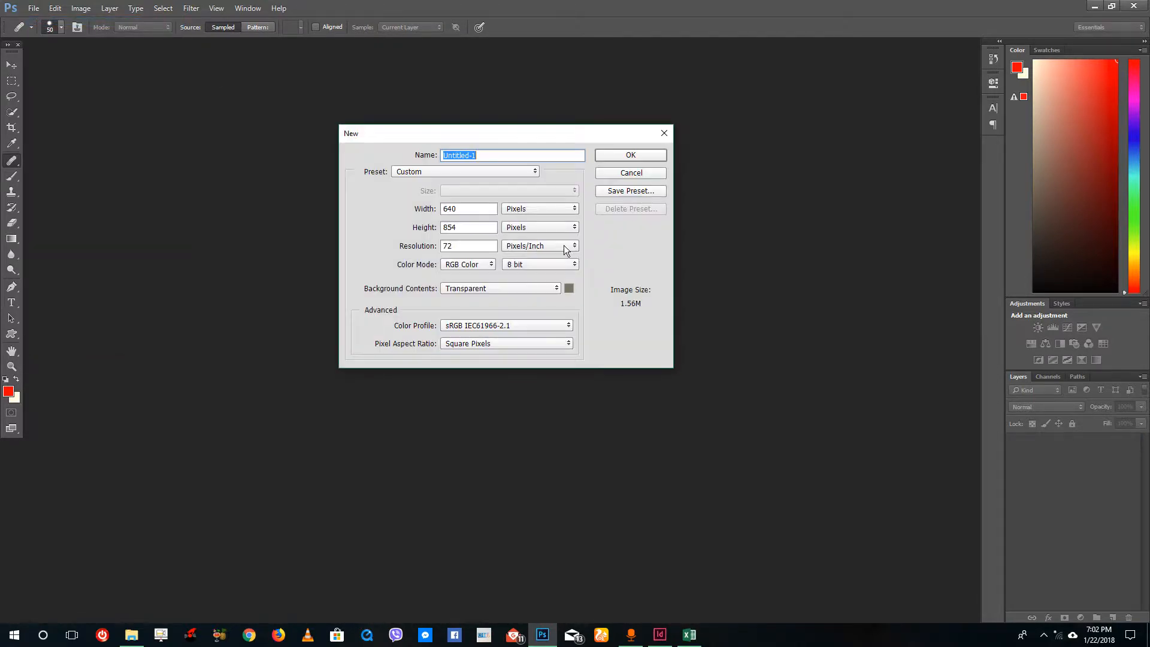
left_click(645, 158)
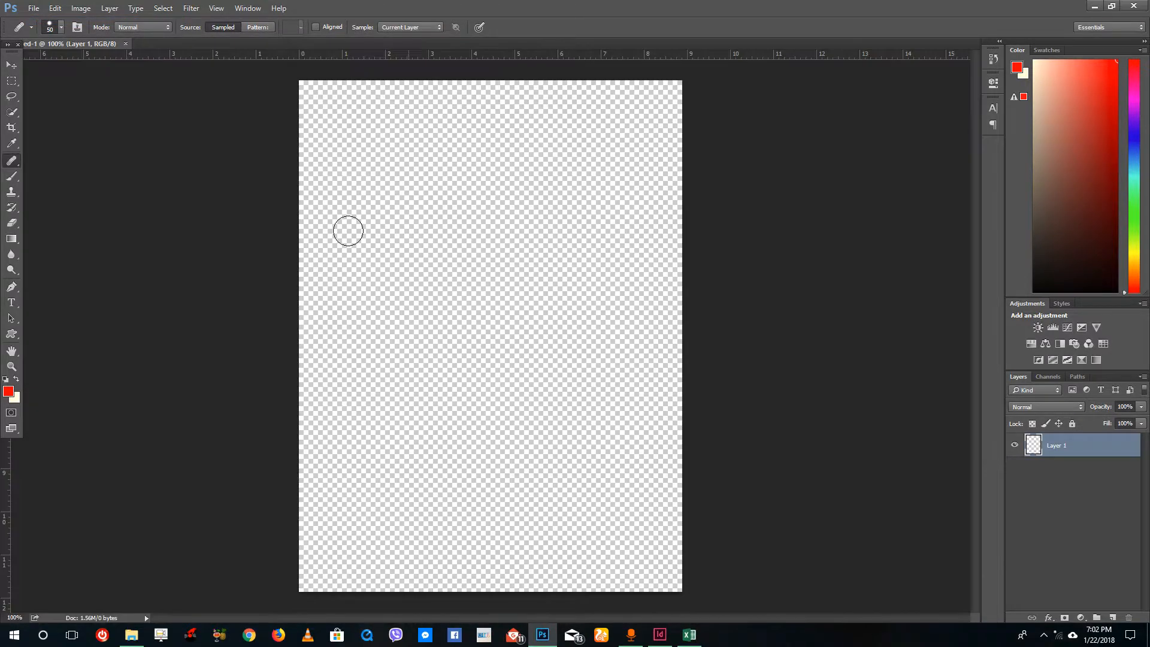
left_click(12, 334)
left_click_drag(344, 133, 645, 403)
Step: Save the envelope document as a Photoshop file named mail icon in New folder on the Desktop
left_click(33, 8)
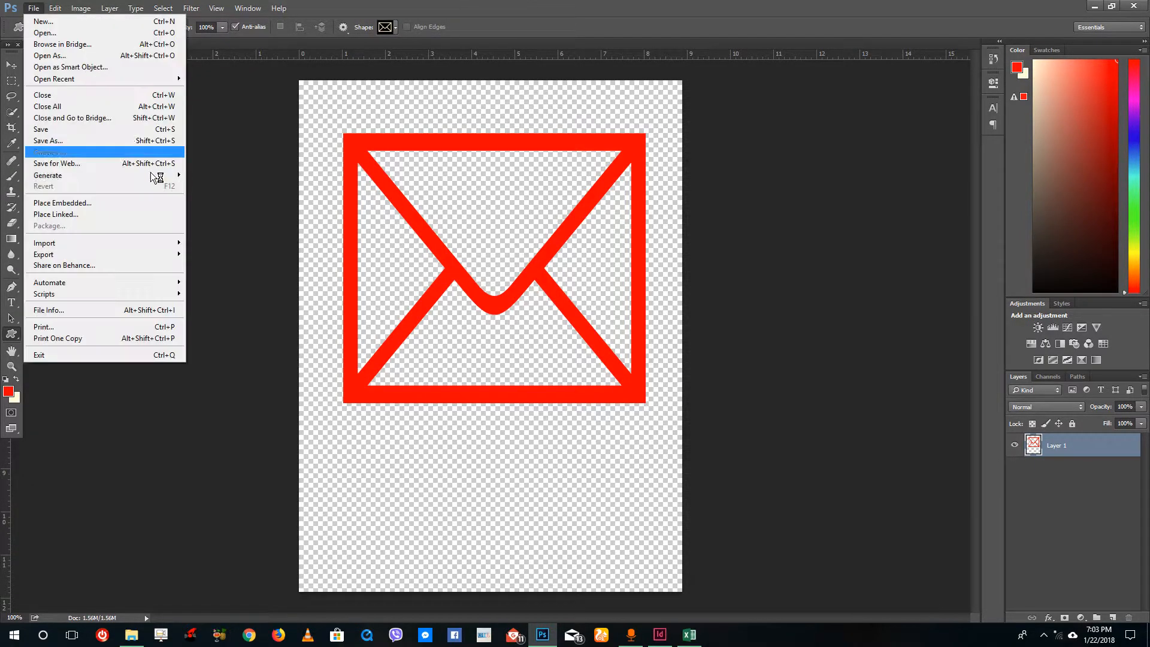
left_click(113, 138)
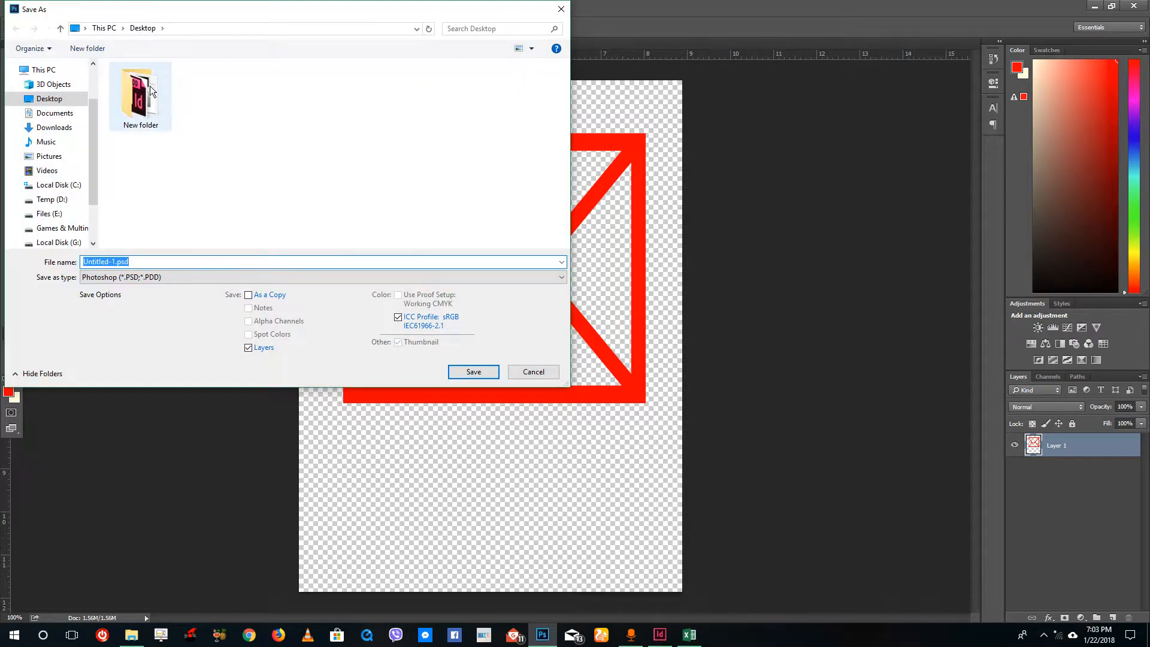
double_click(144, 87)
left_click(167, 262)
left_click_drag(115, 262, 67, 239)
type("mail icon")
key("Return")
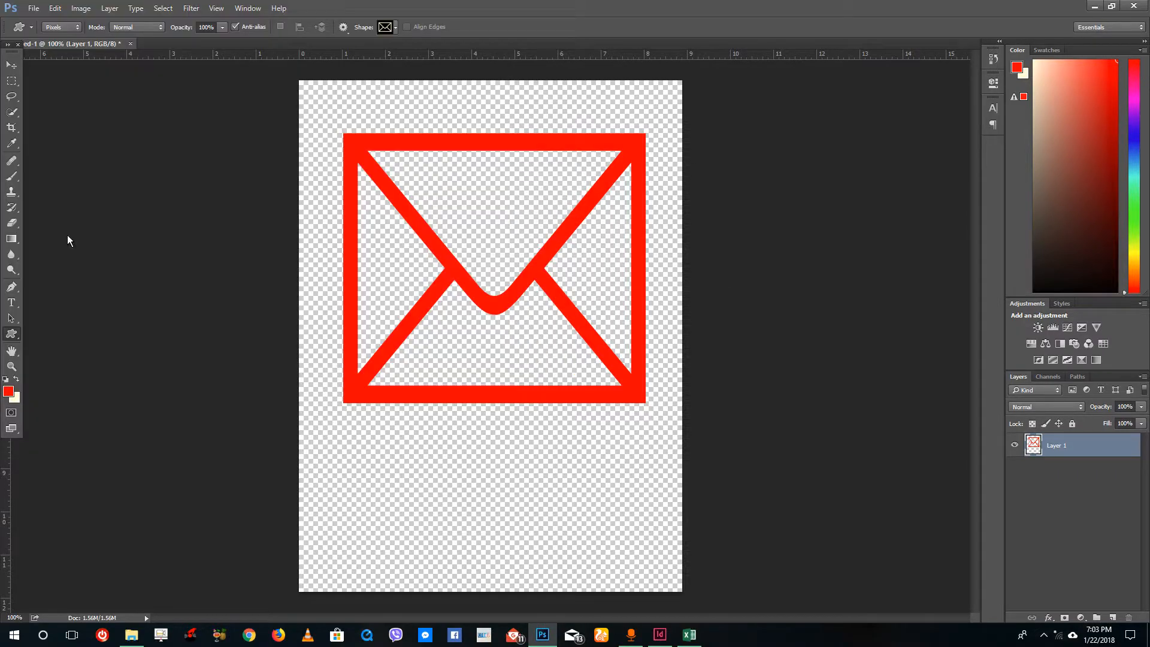
left_click(699, 196)
Step: Switch to InDesign and place mail icon.psd beside the boats photo in a frame about 11p9 wide
left_click(660, 634)
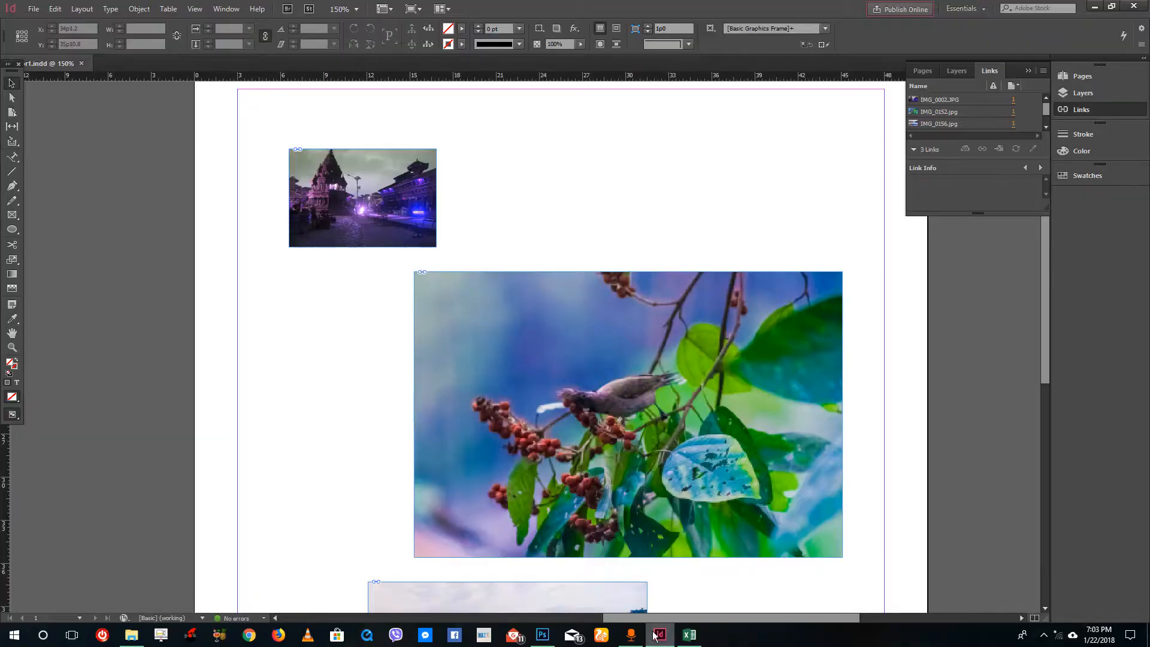
left_click(33, 8)
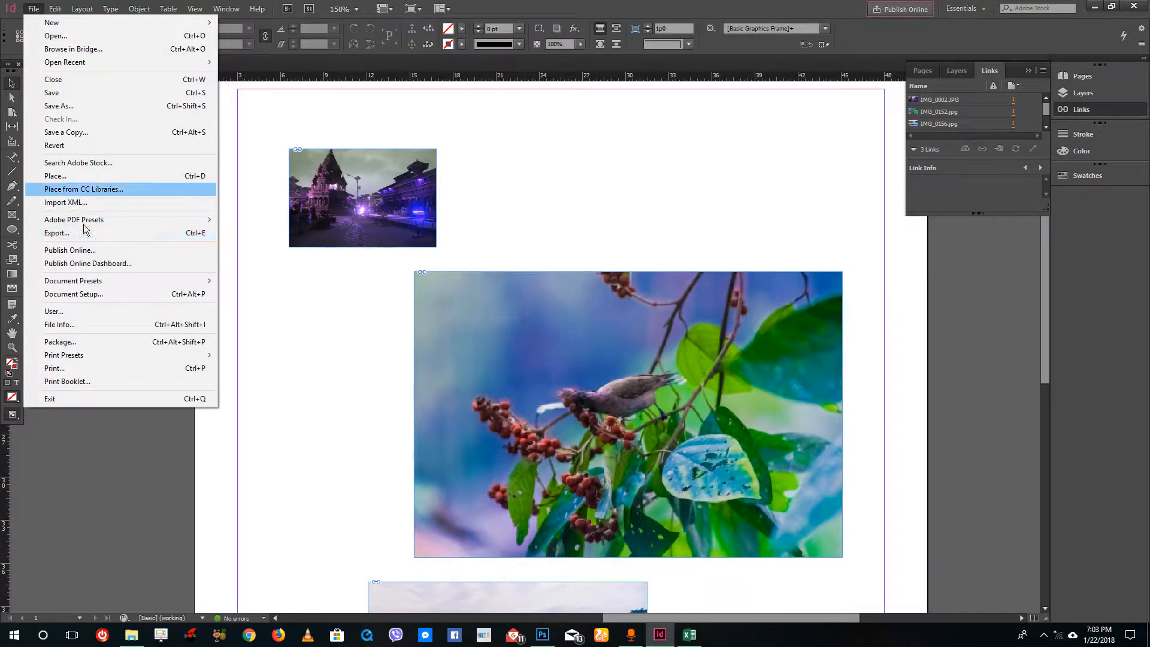
left_click(76, 182)
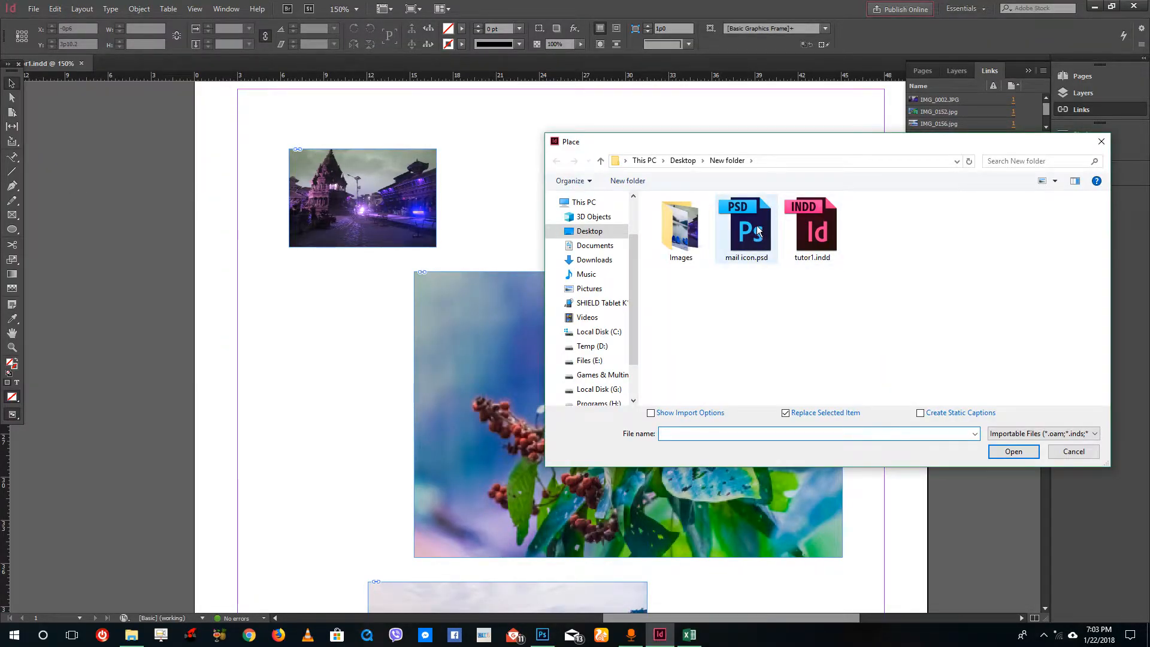
double_click(754, 225)
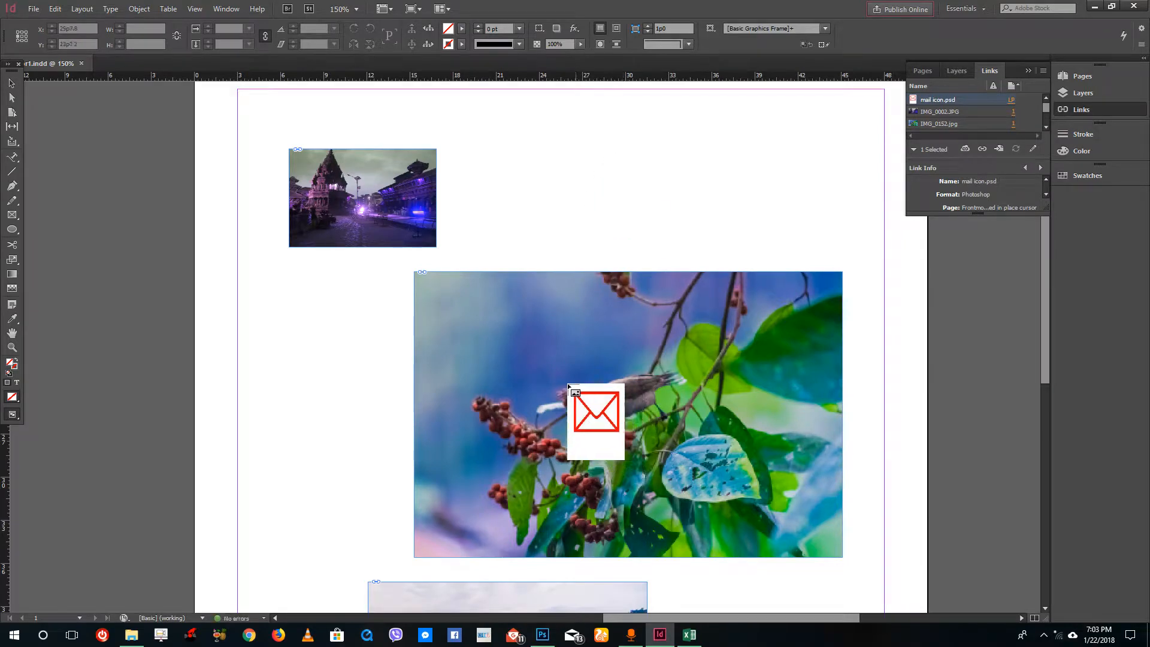
key("ctrl+minus")
key("ctrl+minus")
left_click_drag(553, 432, 639, 545)
scroll(645, 482, "up", 4)
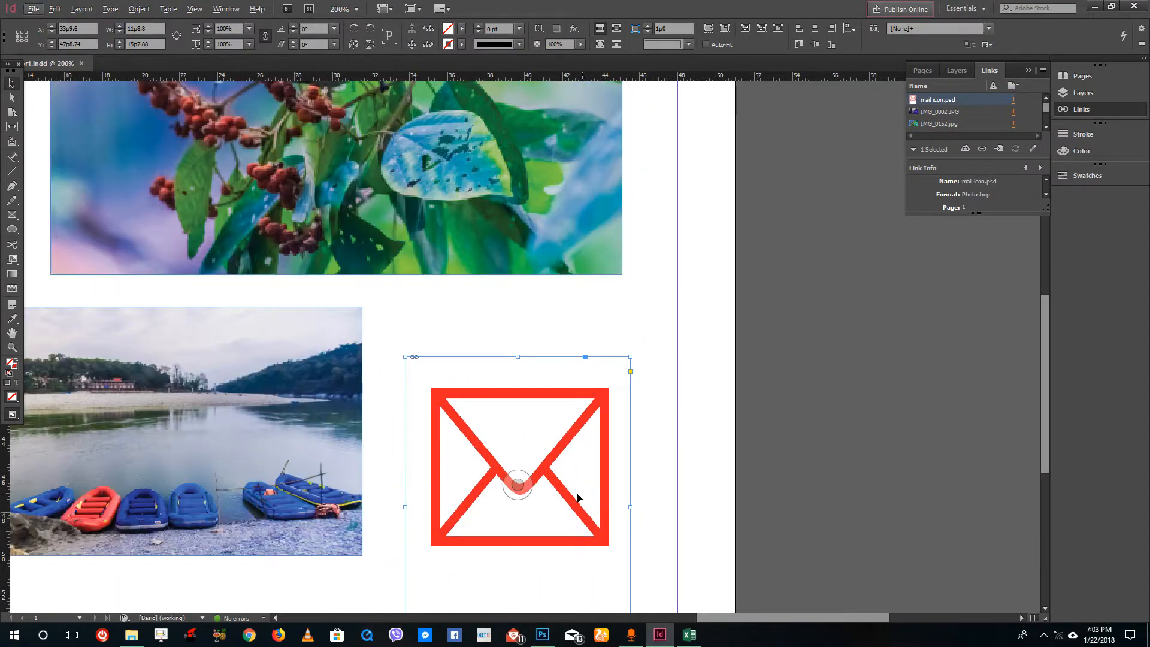
Step: In Photoshop, add a black outside Stroke of about 24 px to the envelope layer and save the file
left_click(542, 634)
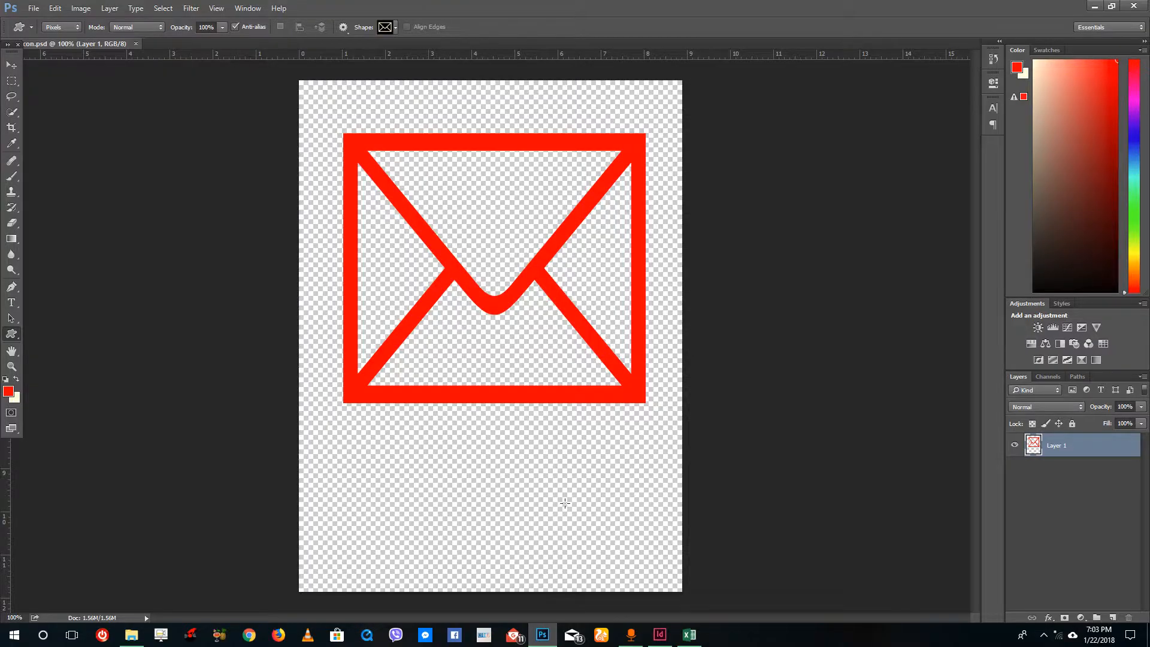
right_click(1051, 447)
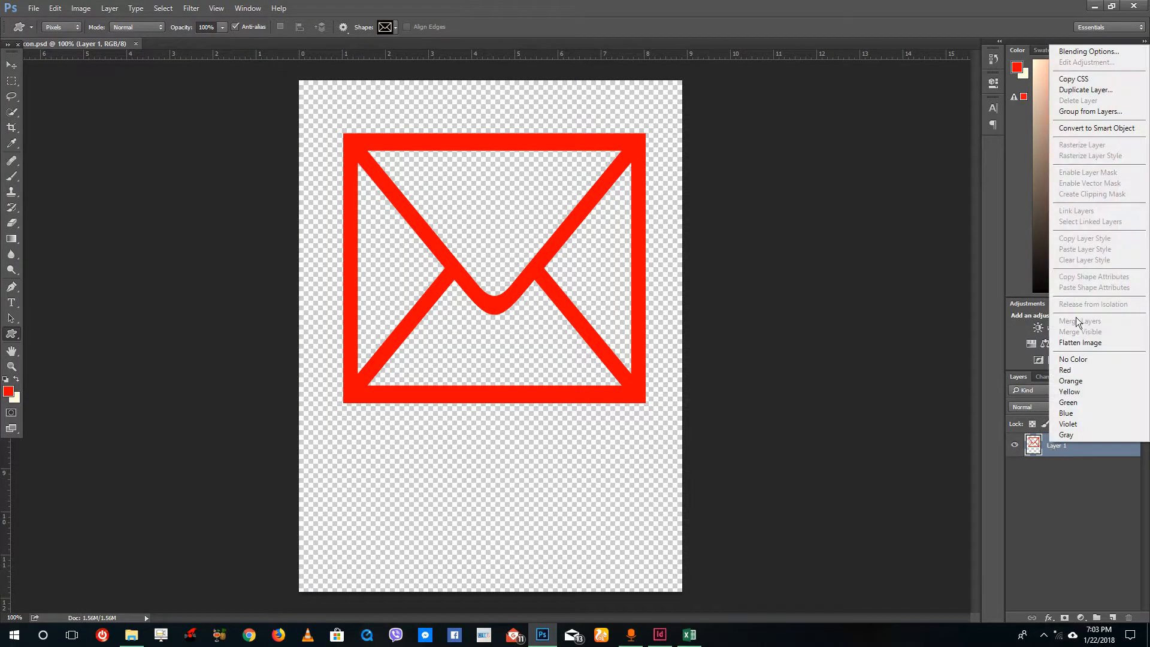
left_click(1087, 51)
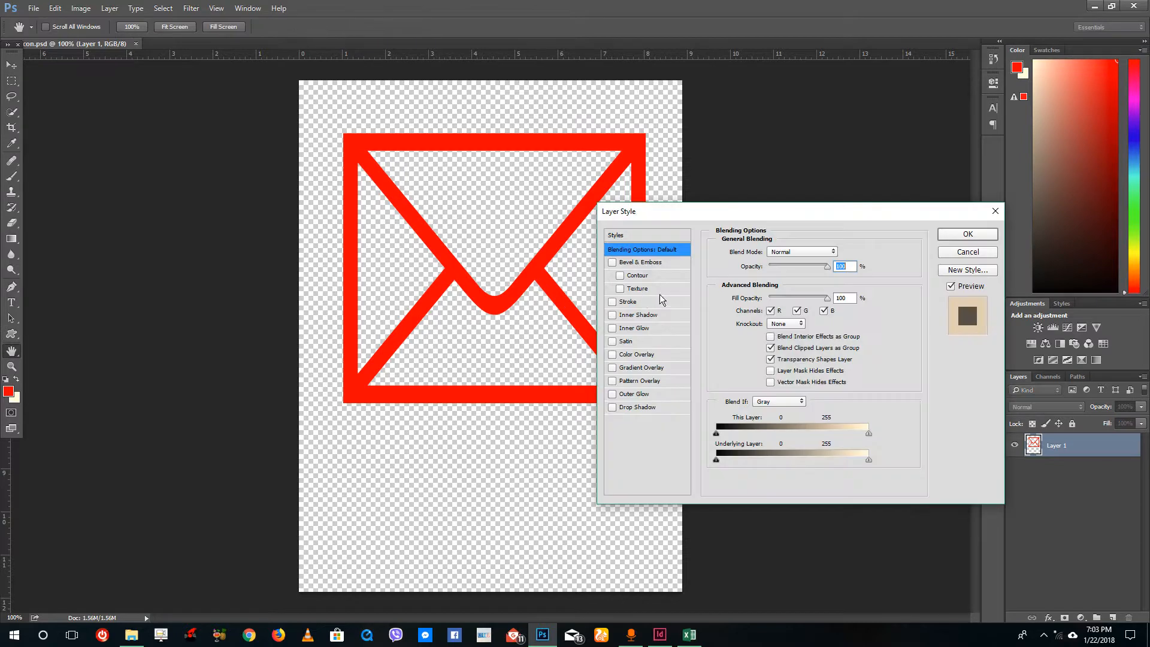
left_click(634, 301)
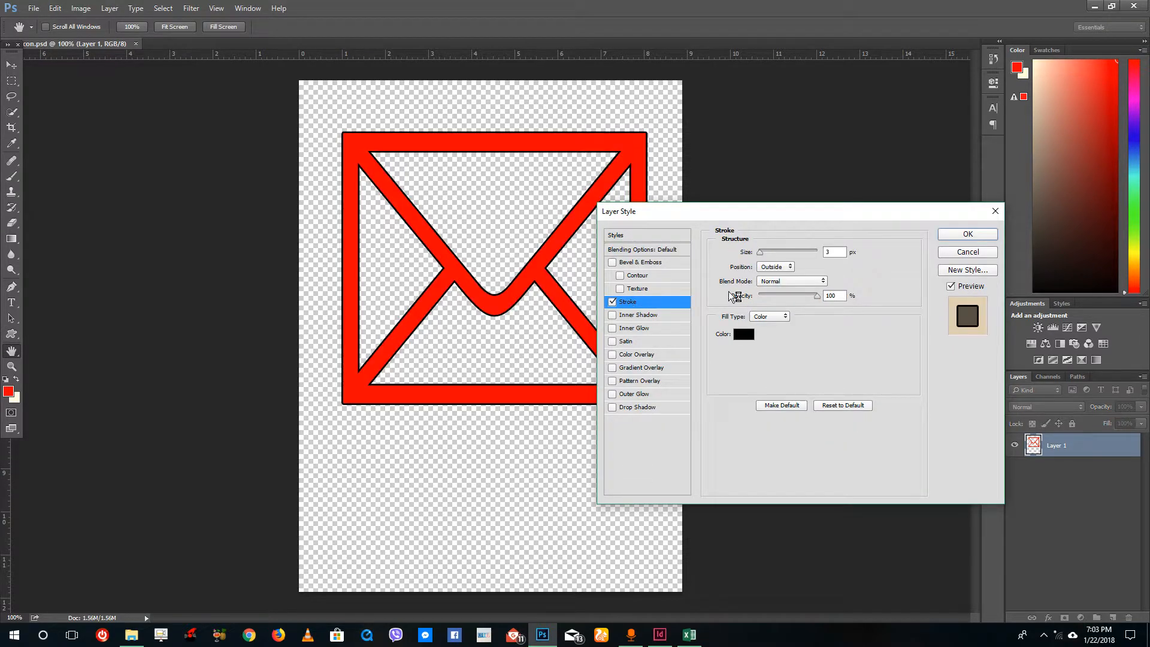
left_click(777, 251)
left_click_drag(777, 250, 767, 250)
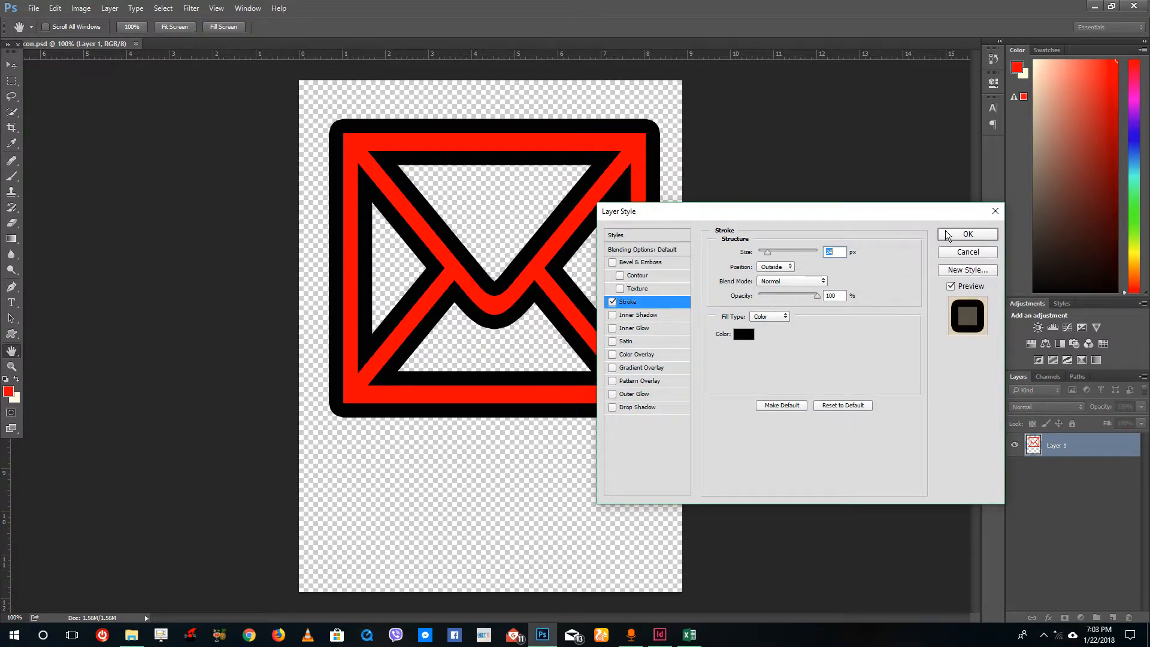
left_click(967, 234)
key("ctrl+s")
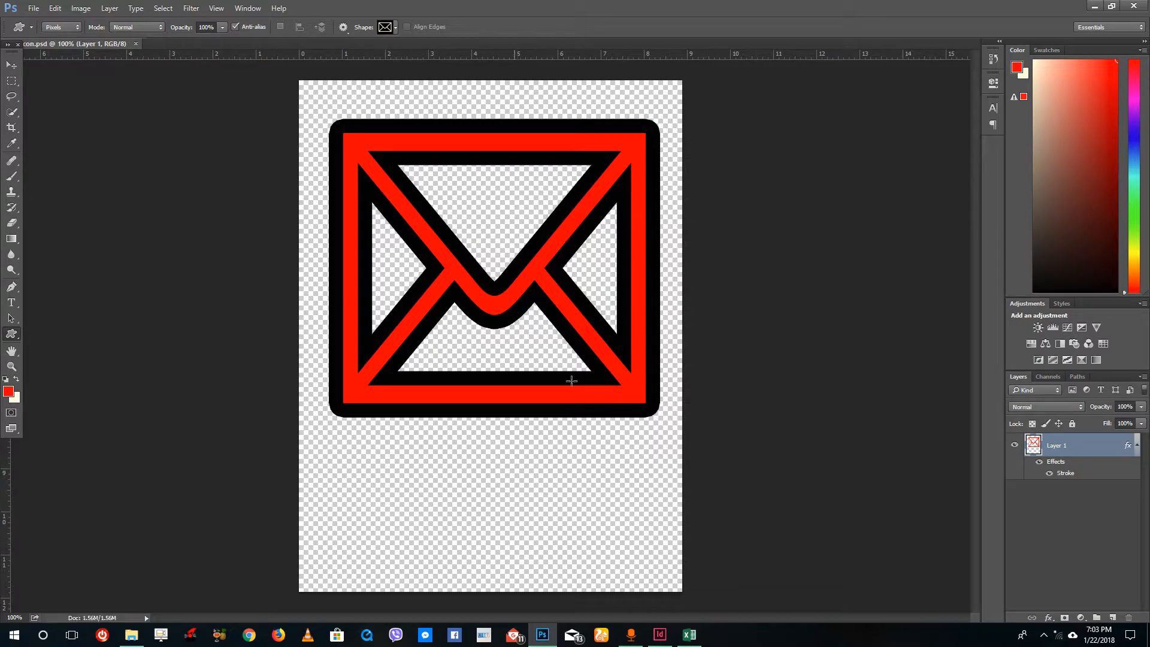
Step: Switch to InDesign and examine the placed mail icon and its link status
left_click(660, 634)
left_click(517, 485)
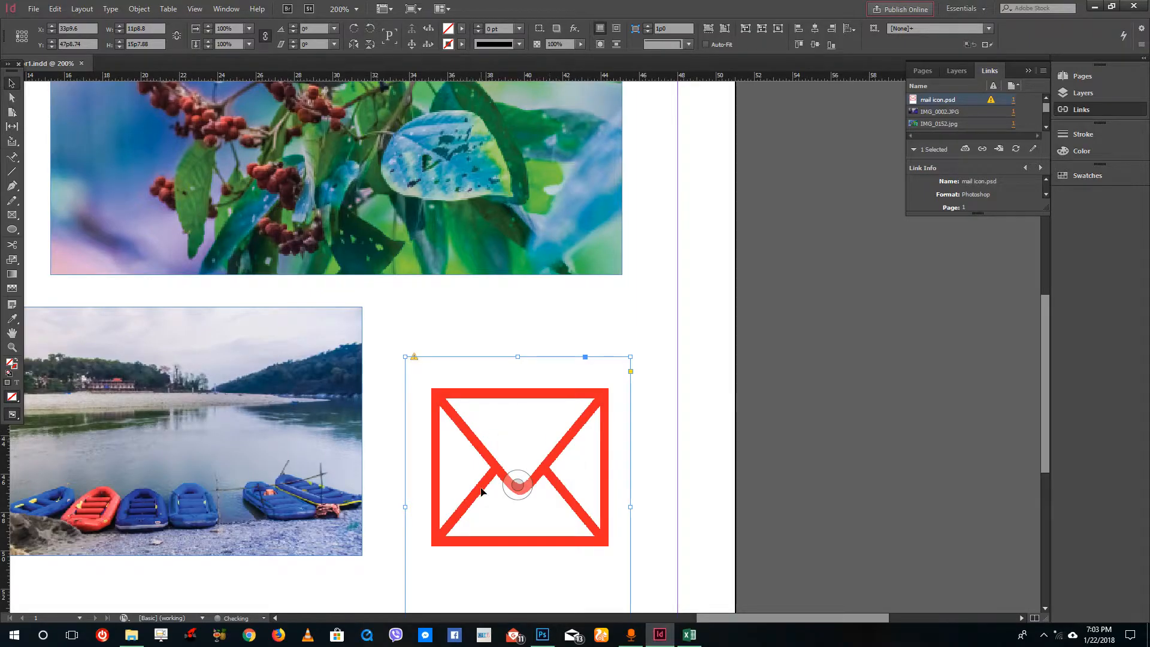
scroll(481, 491, "down", 3)
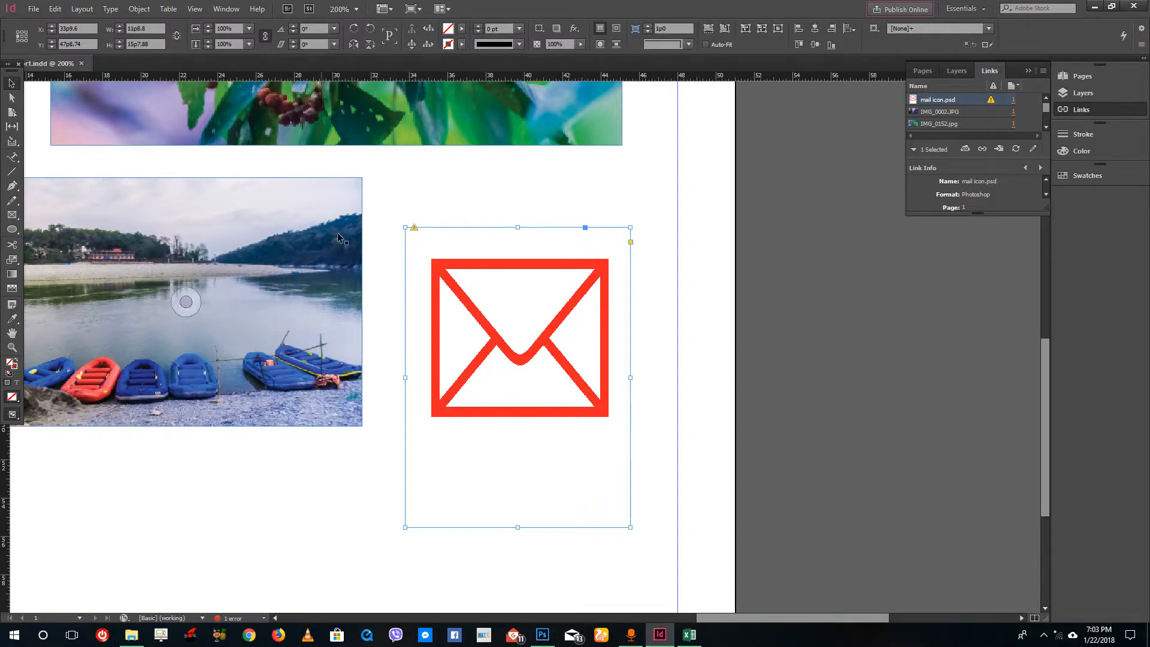
Step: Update the modified mail icon.psd link and move the placed icon slightly upward on the page
double_click(990, 100)
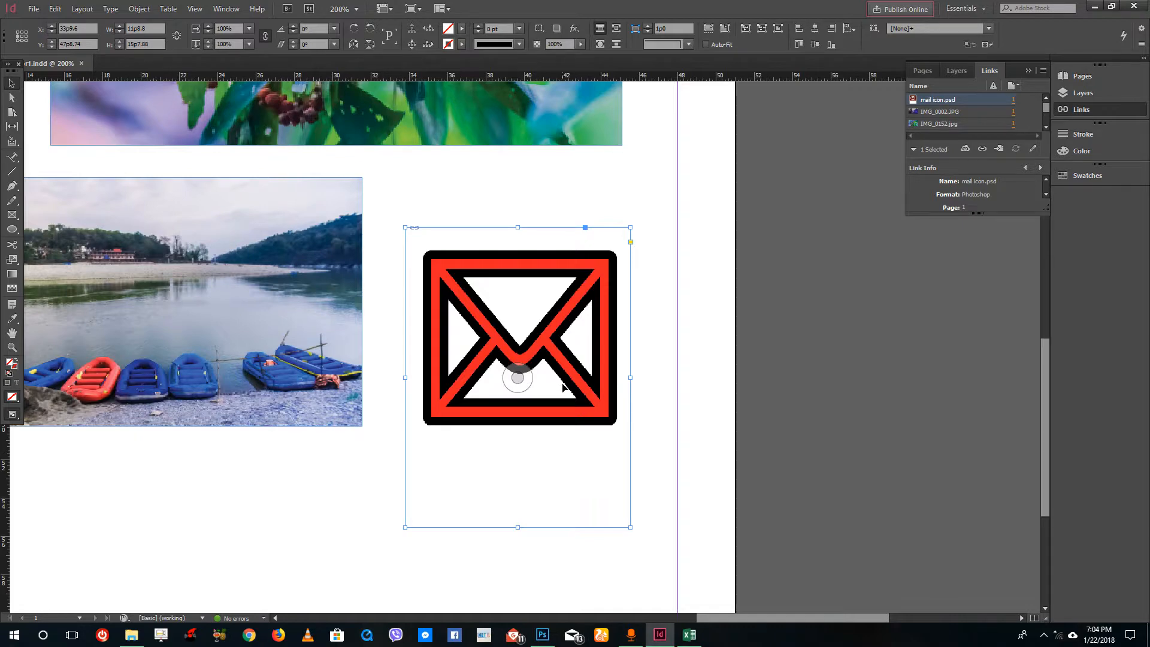
left_click_drag(577, 291, 576, 277)
left_click(682, 279)
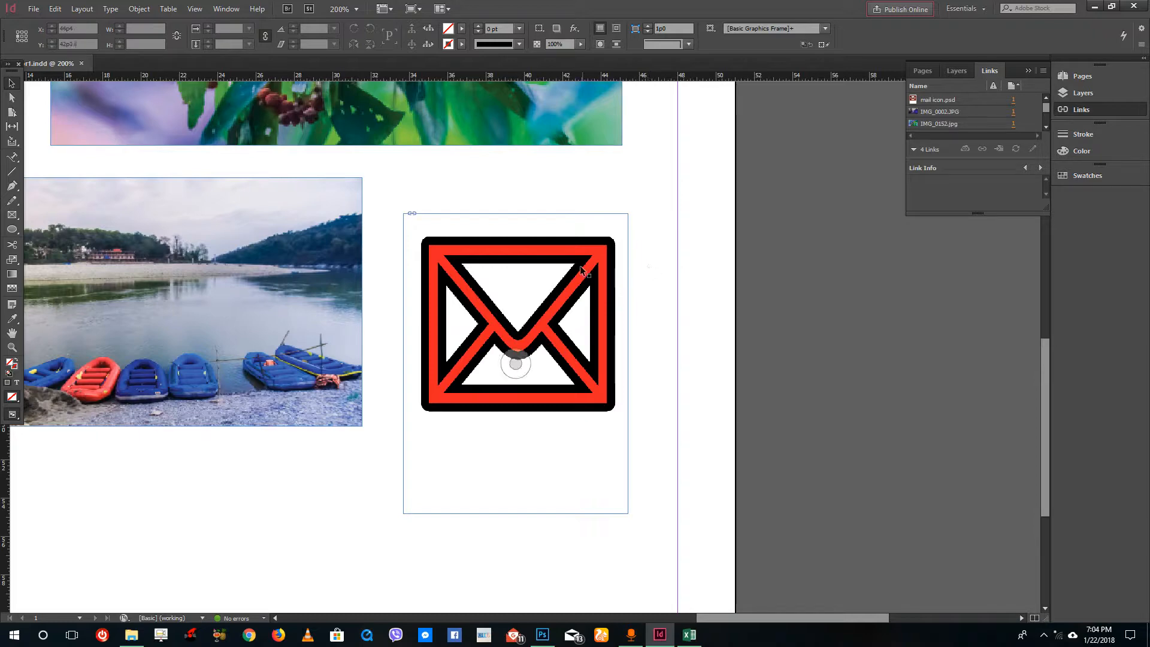
scroll(503, 335, "down", 2)
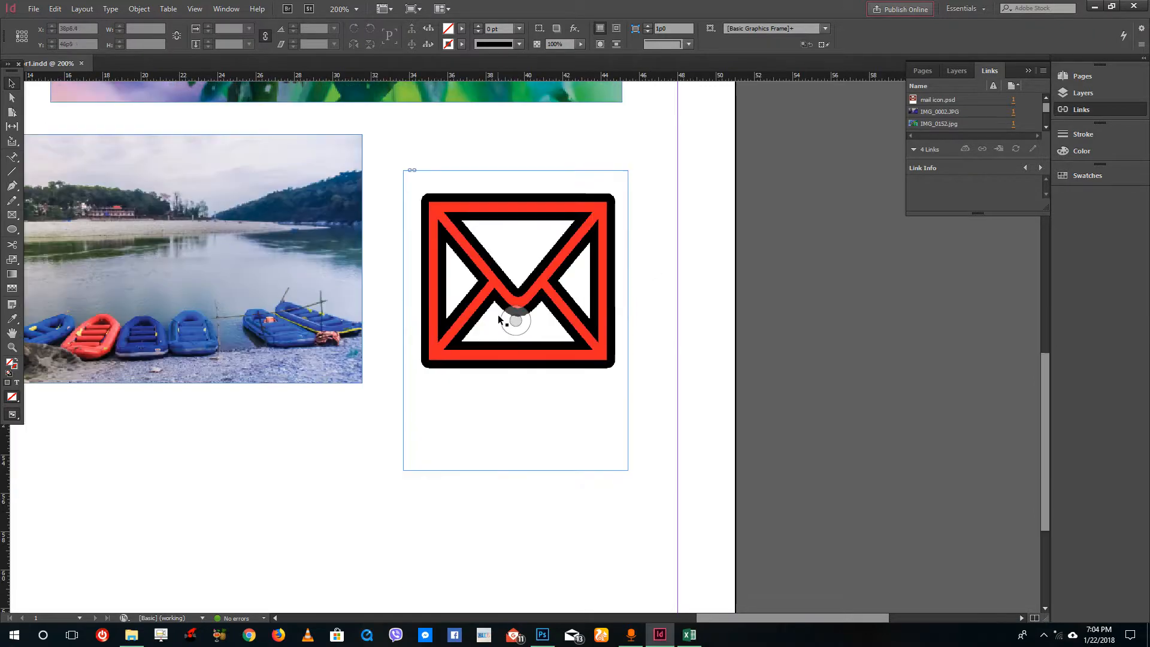
Step: Launch Adobe Illustrator CC 2014
left_click(18, 627)
type("ill")
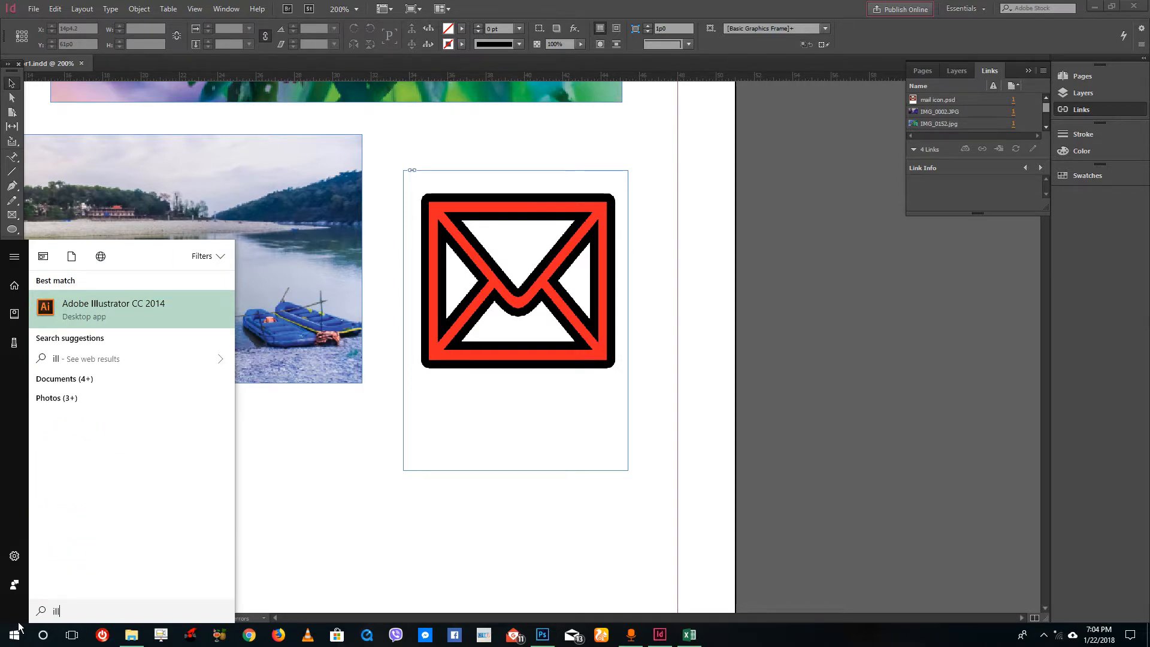
key("Return")
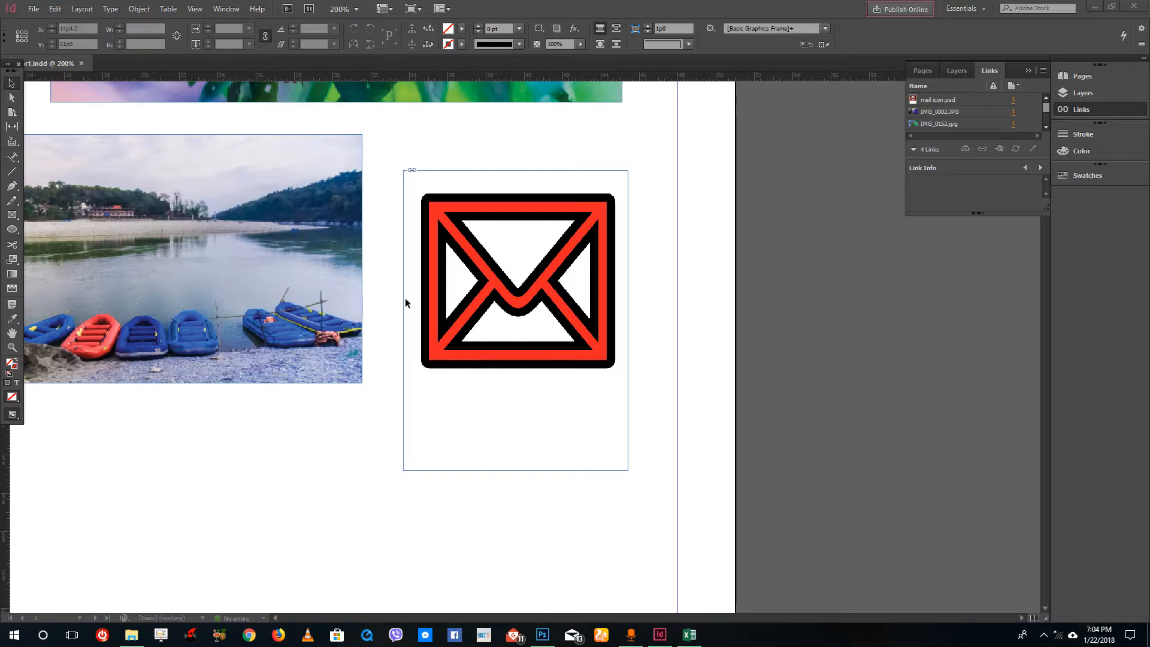
scroll(494, 325, "down", 1)
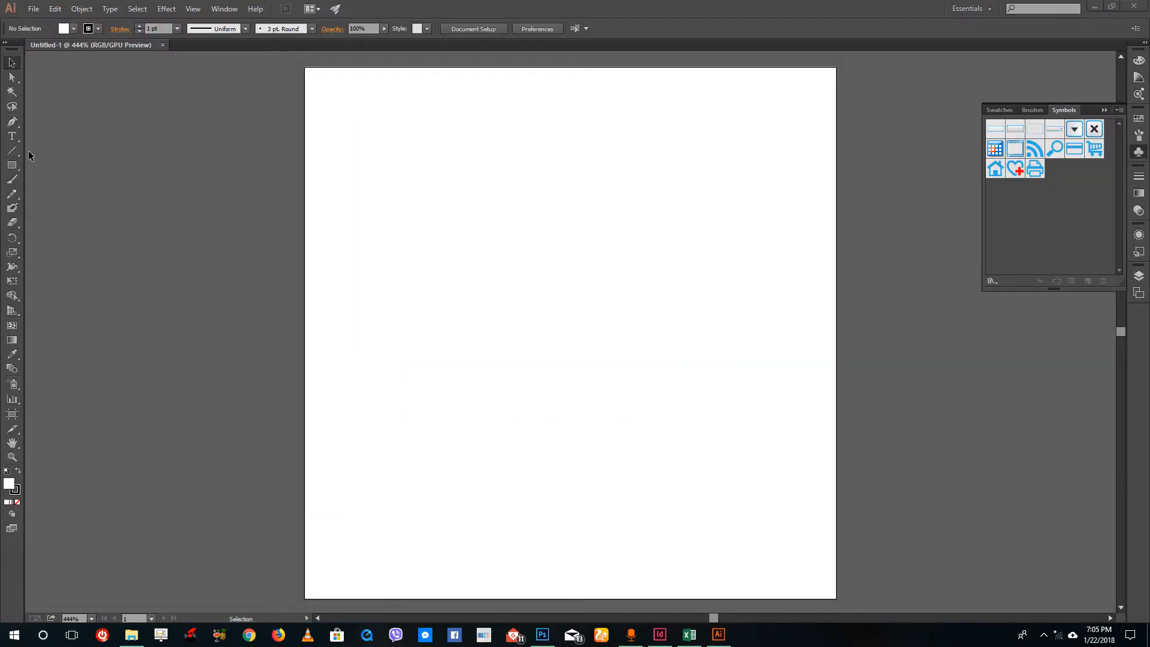
Step: Draw a rectangle about 62 by 66 px in the artboard's upper left and a tilted hexagon about 83 by 88 px over it
left_click(12, 165)
left_click_drag(372, 152, 539, 329)
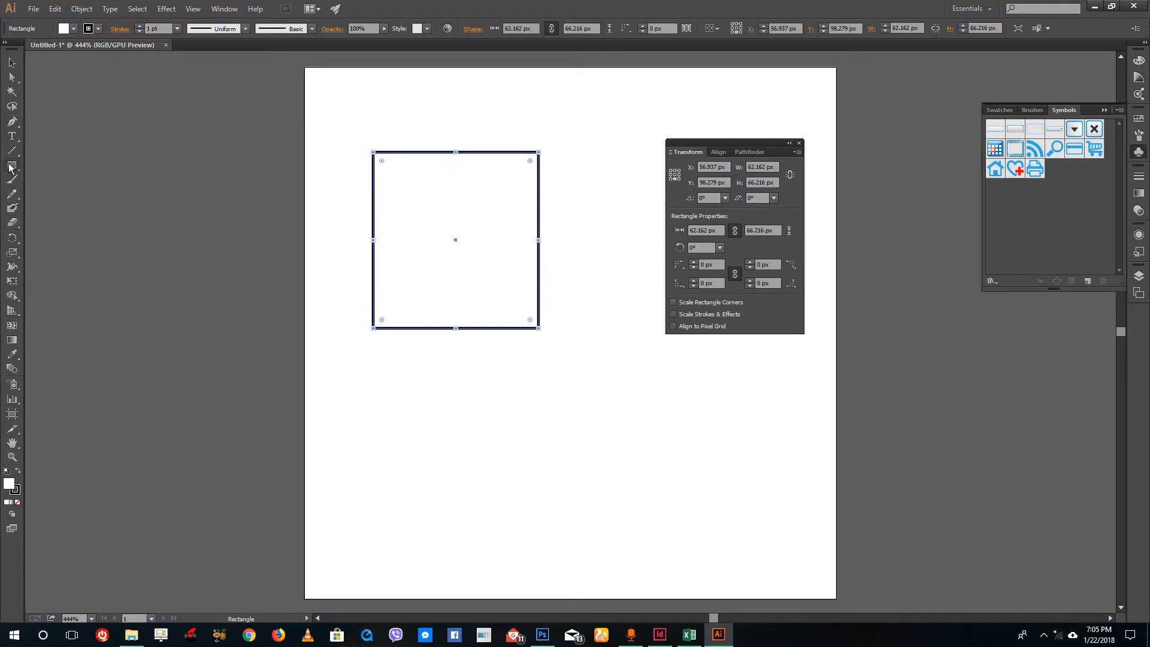
left_click_drag(12, 166, 57, 209)
mouse_move(421, 225)
left_mouse_down()
mouse_move(568, 382)
mouse_move(512, 299)
left_mouse_up()
Step: Move the hexagon down and right to overlap the rectangle's lower right corner, and fill it with green
left_click(9, 62)
left_click_drag(453, 185, 526, 264)
left_click(74, 29)
left_click(71, 60)
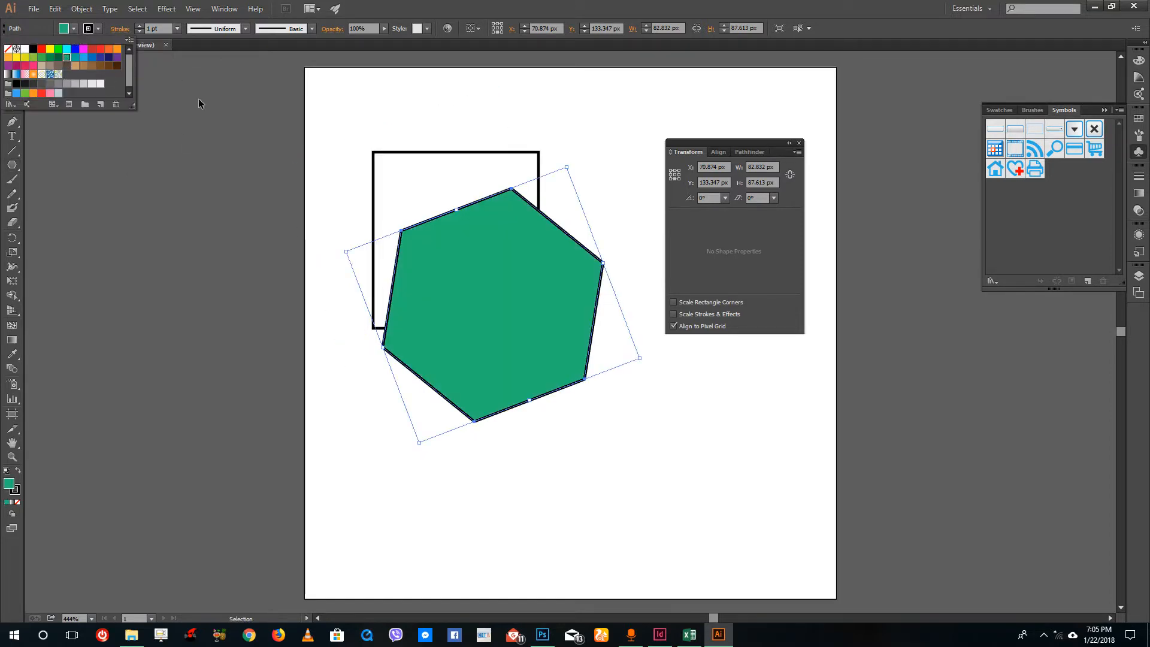
left_click(274, 137)
Step: Save the artwork as an Adobe Illustrator file named shapes in New folder on the Desktop, using the Illustrator CC version
left_click(33, 9)
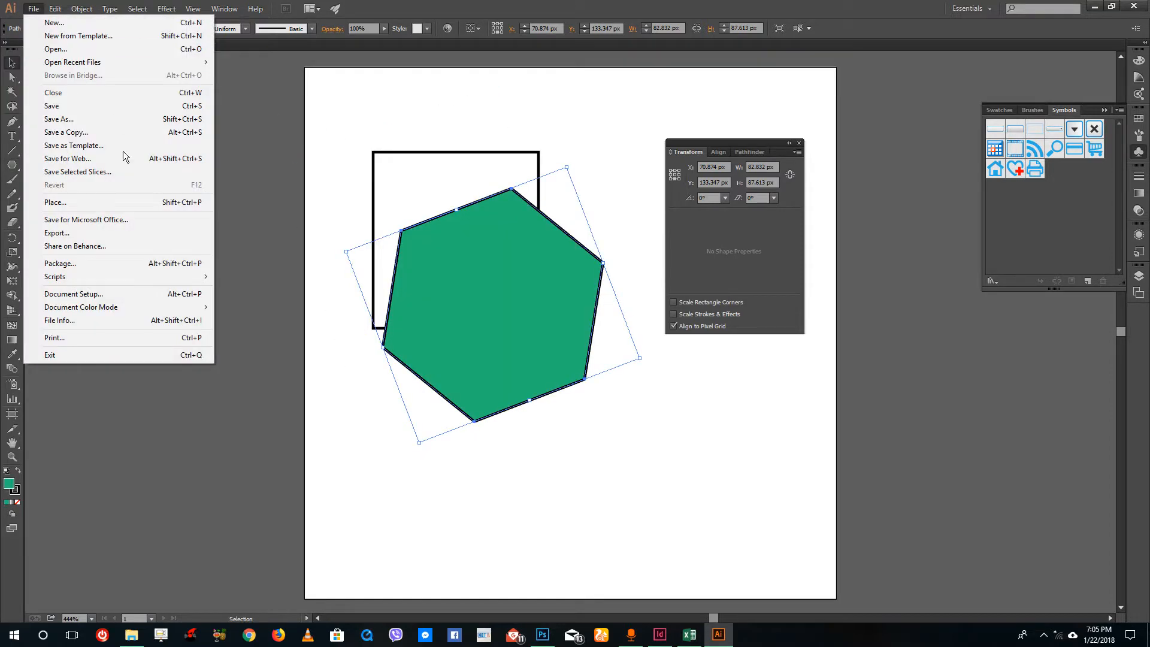
left_click(82, 117)
double_click(508, 323)
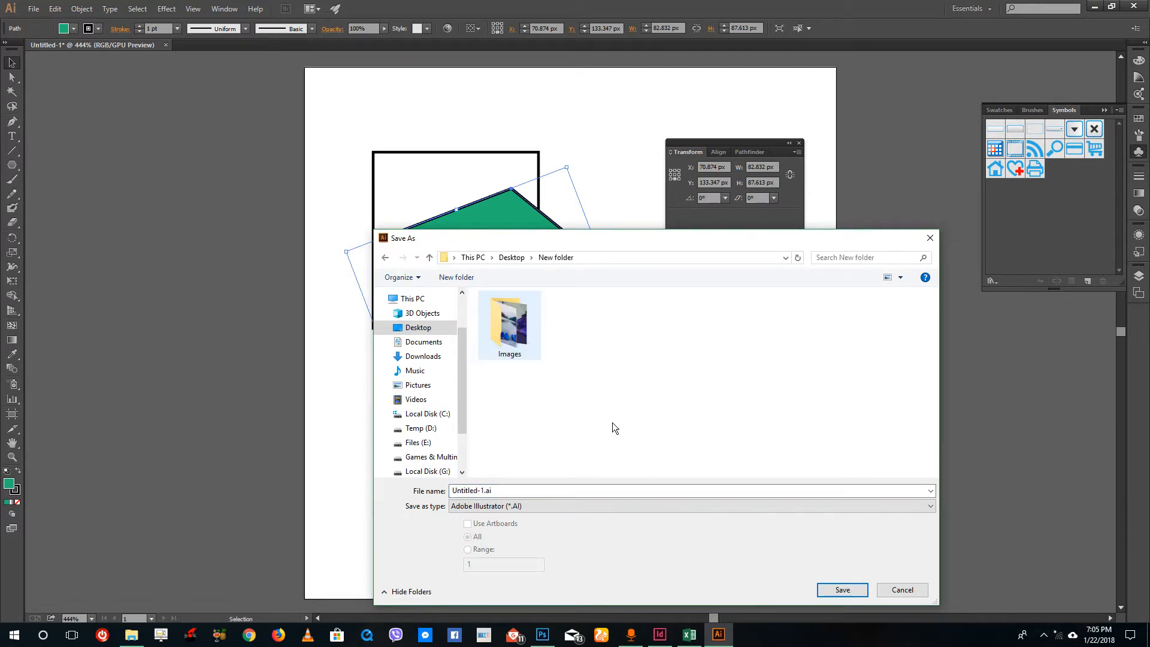
left_click(494, 491)
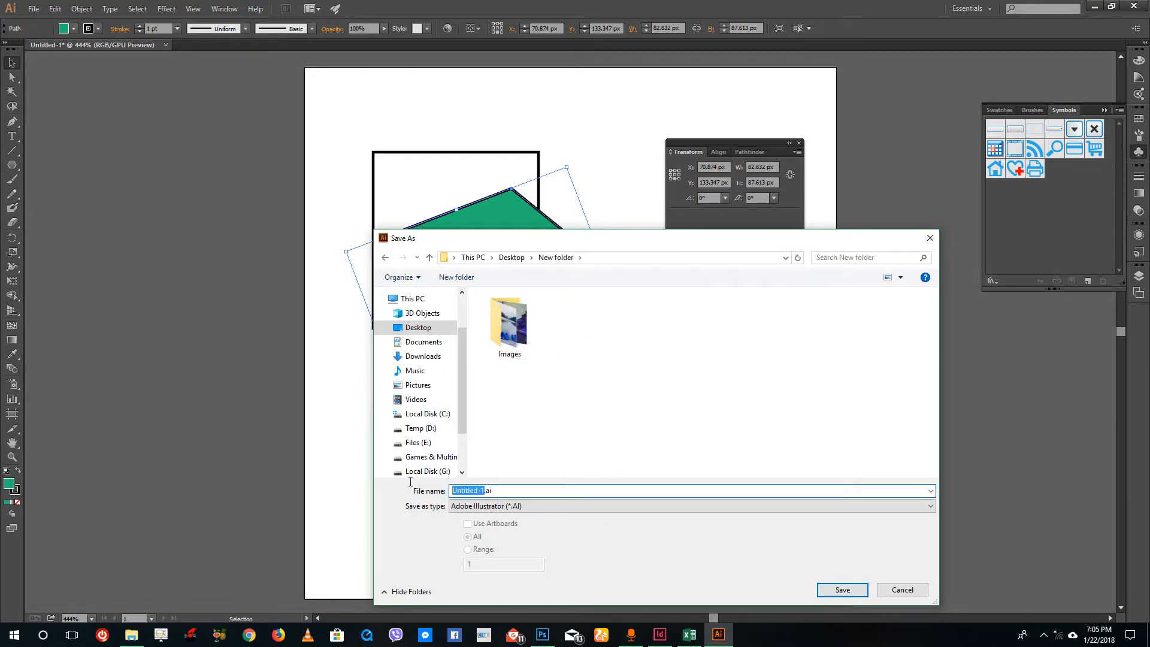
type("shapes")
left_click(836, 591)
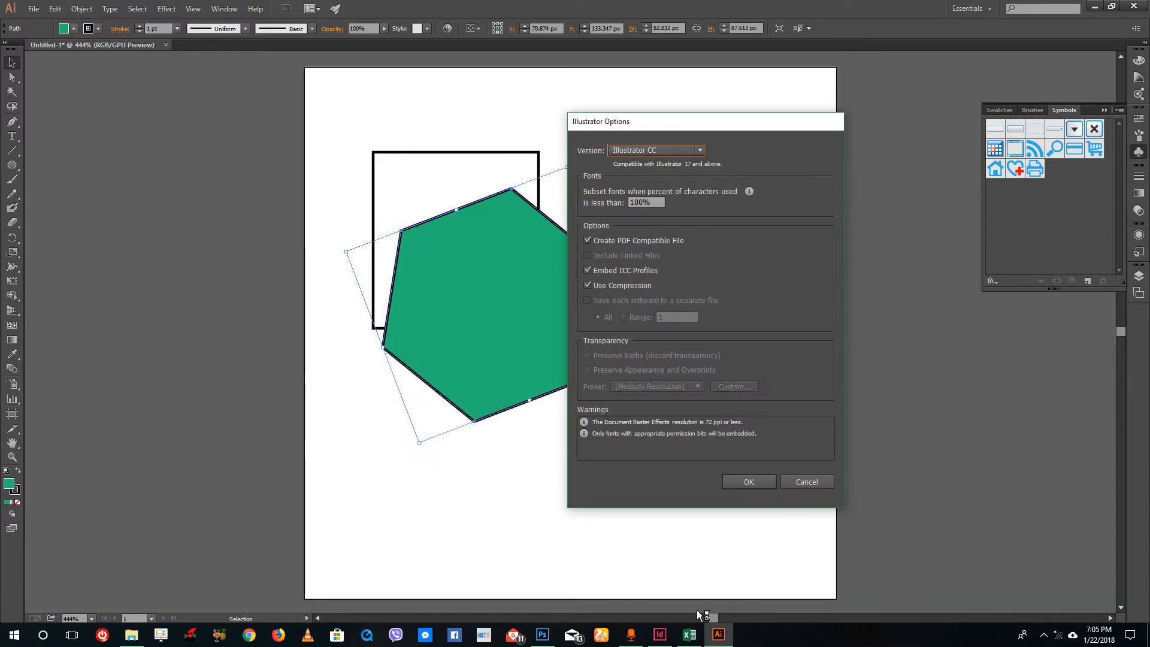
left_click(741, 476)
Step: Switch to InDesign and place shapes.ai below the boats photo in a frame about 8p2 wide and 9p5 high
left_click(659, 634)
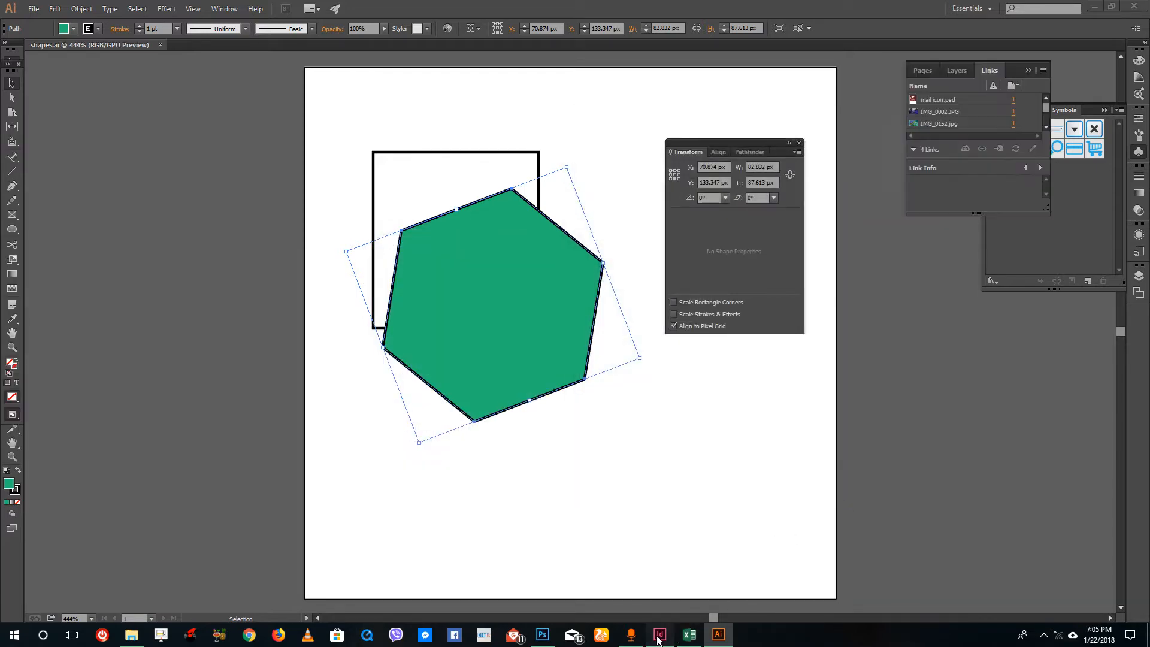
left_click(33, 9)
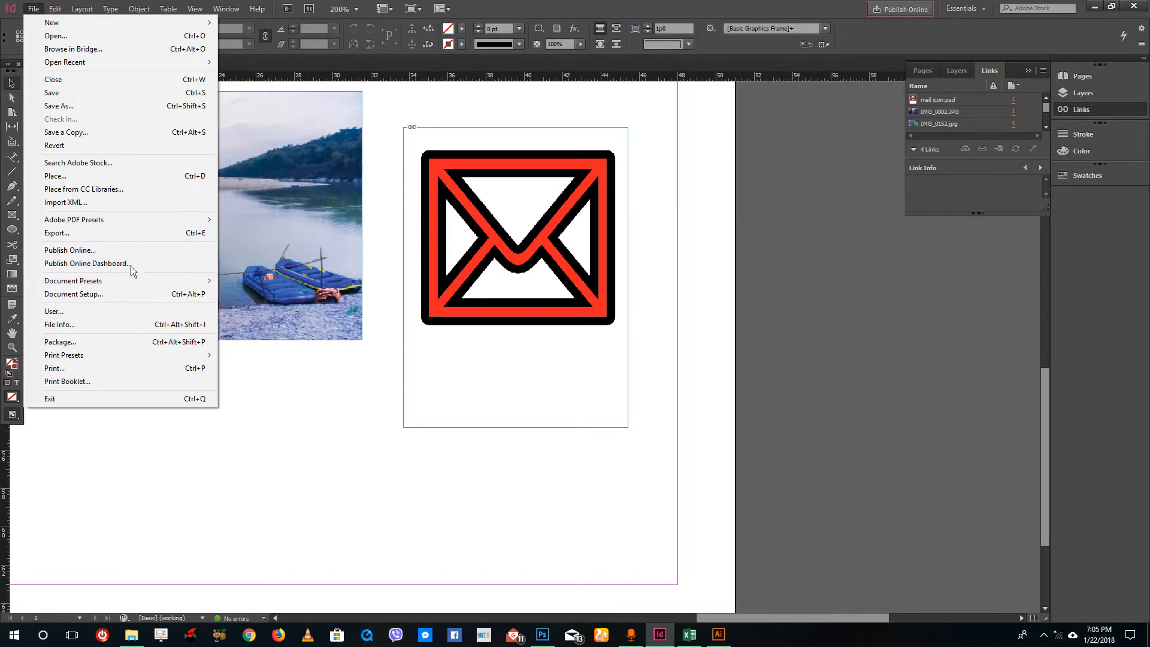
left_click(90, 176)
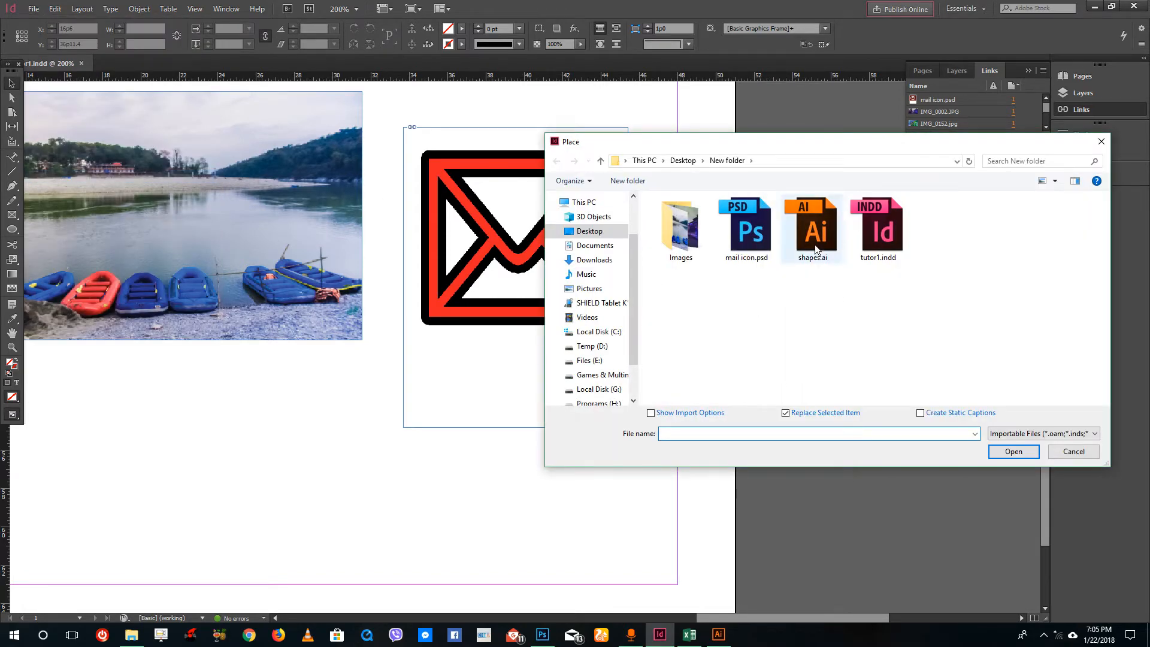
double_click(808, 241)
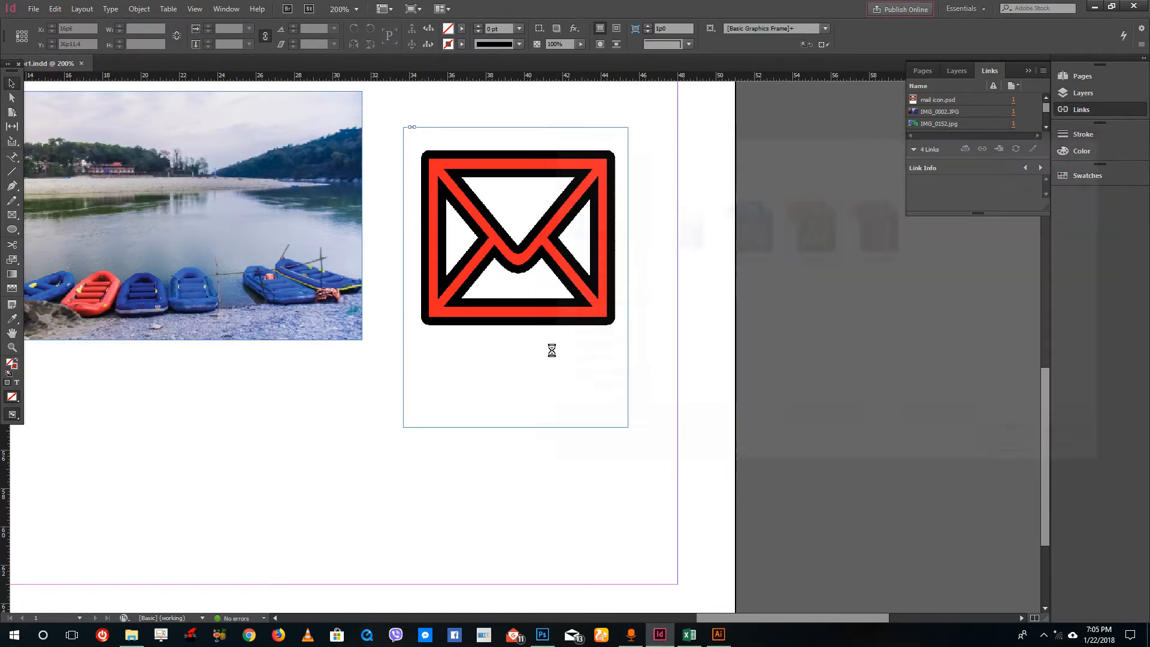
left_click(211, 388)
left_click_drag(265, 436, 207, 428)
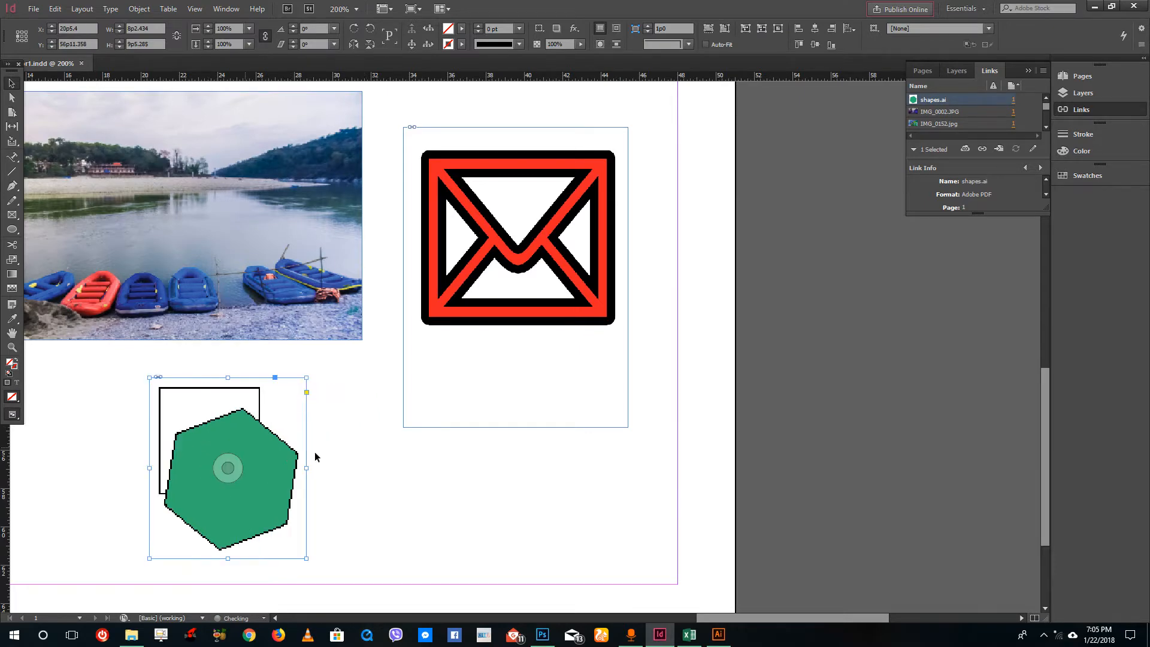
left_click(355, 445)
Step: Switch to Illustrator, fill the rectangle behind the hexagon with magenta and save shapes.ai
double_click(228, 466, "alt")
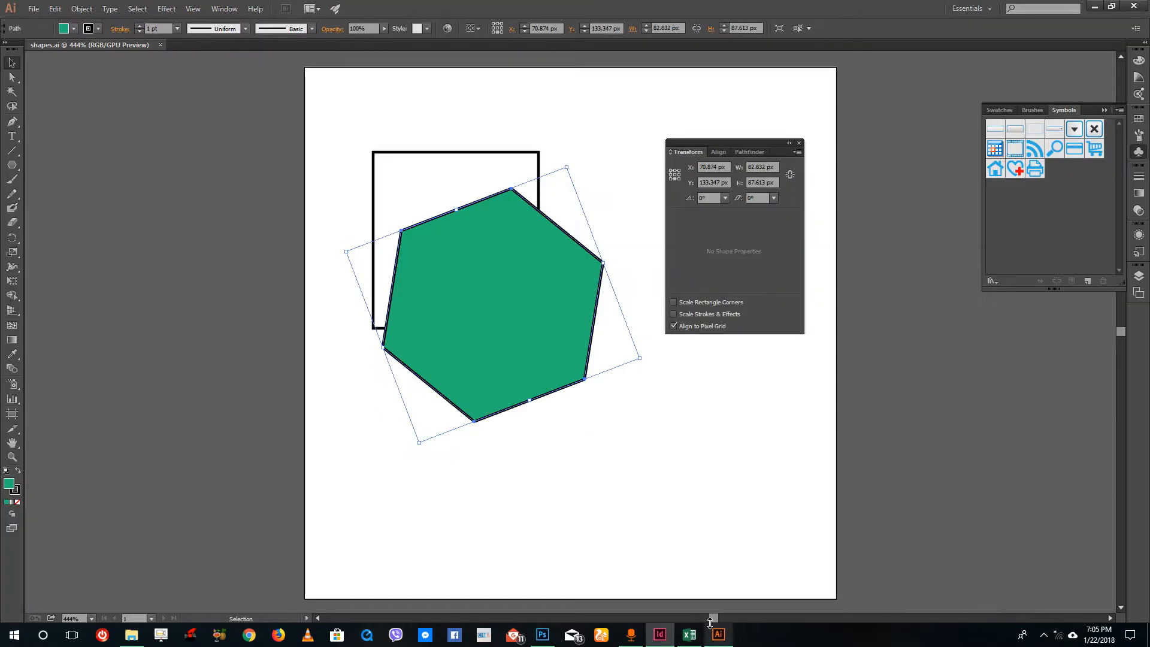
left_click(472, 164)
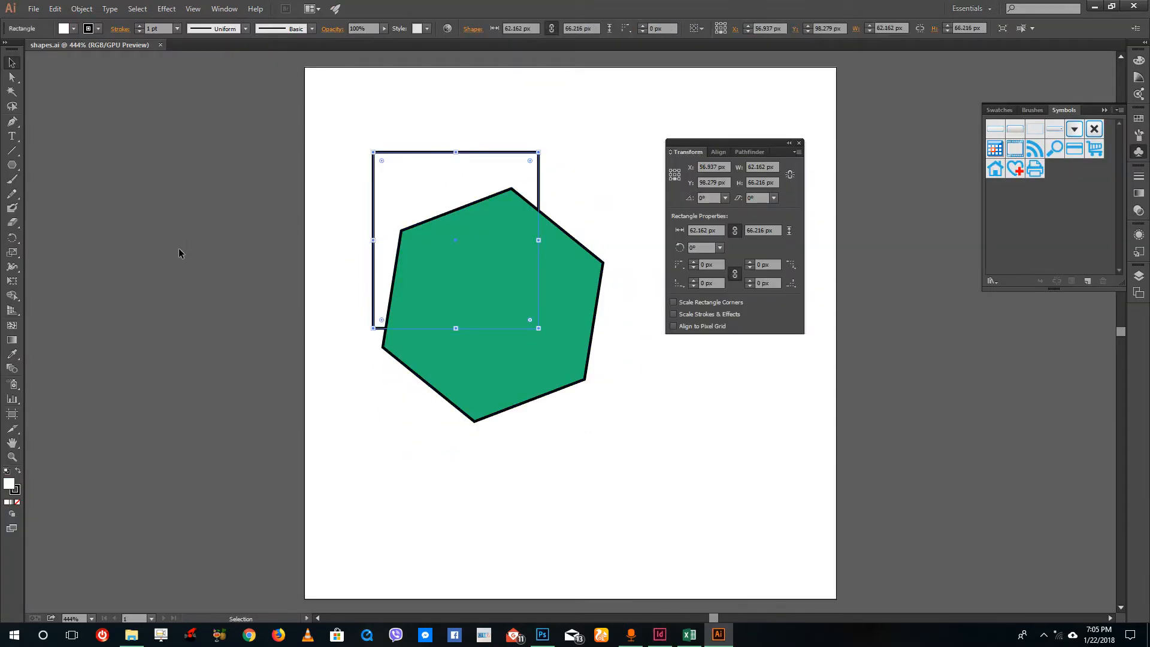
left_click(72, 28)
left_click(83, 50)
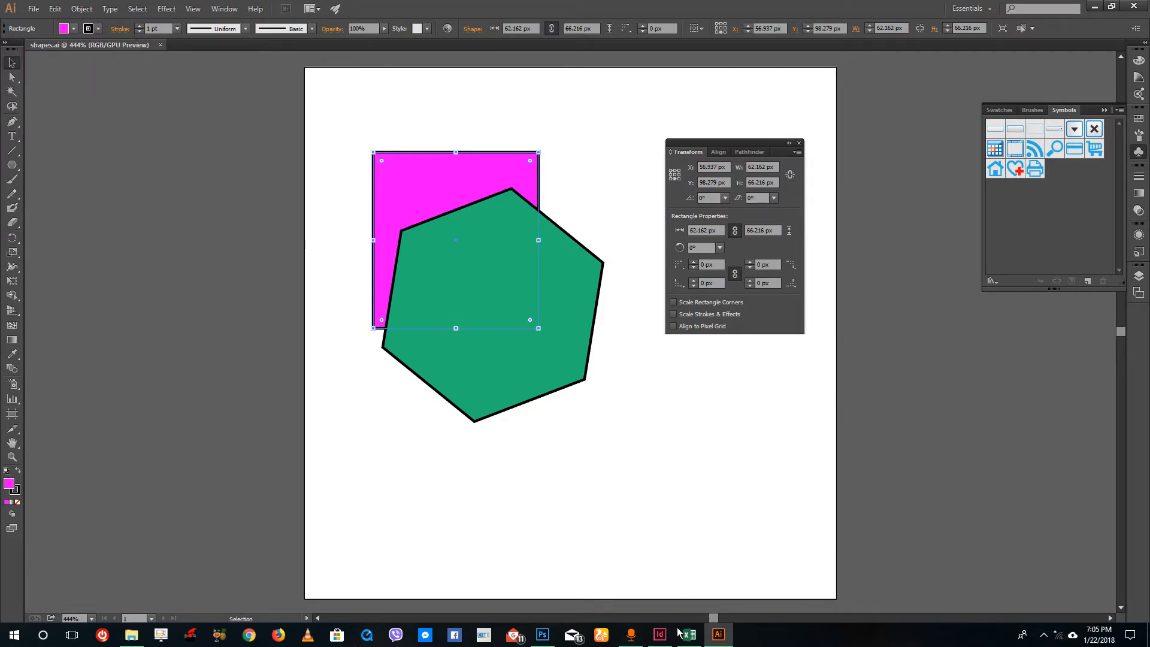
Step: Switch to InDesign and update the modified shapes.ai link on the placed artwork
left_click(660, 635)
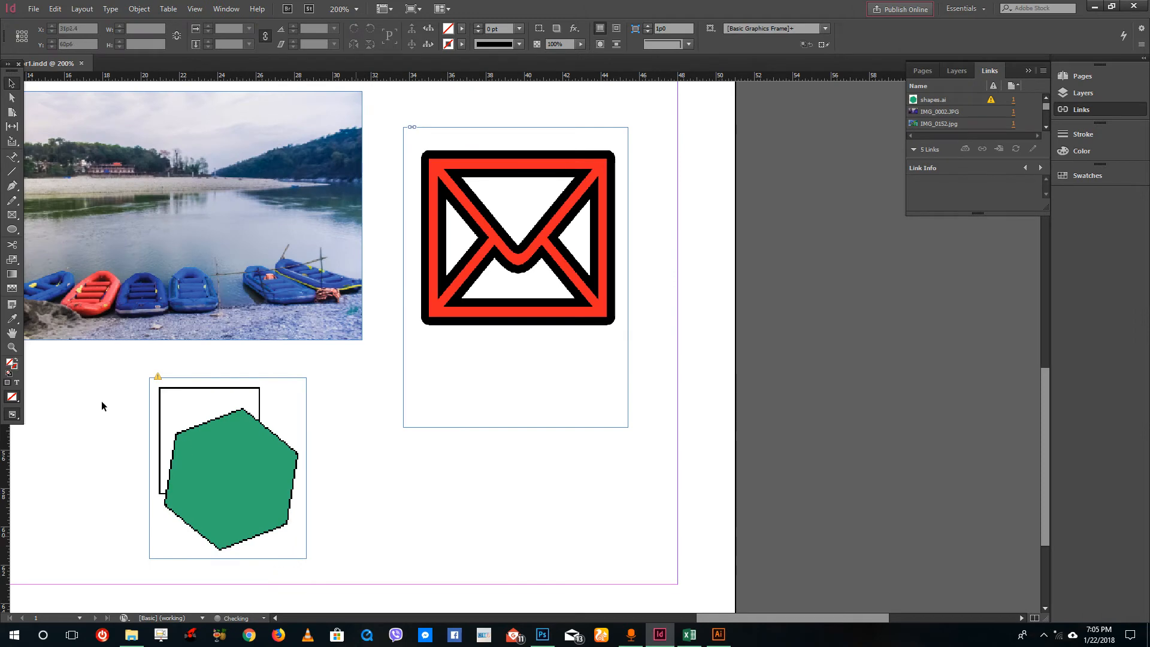
left_click(158, 378)
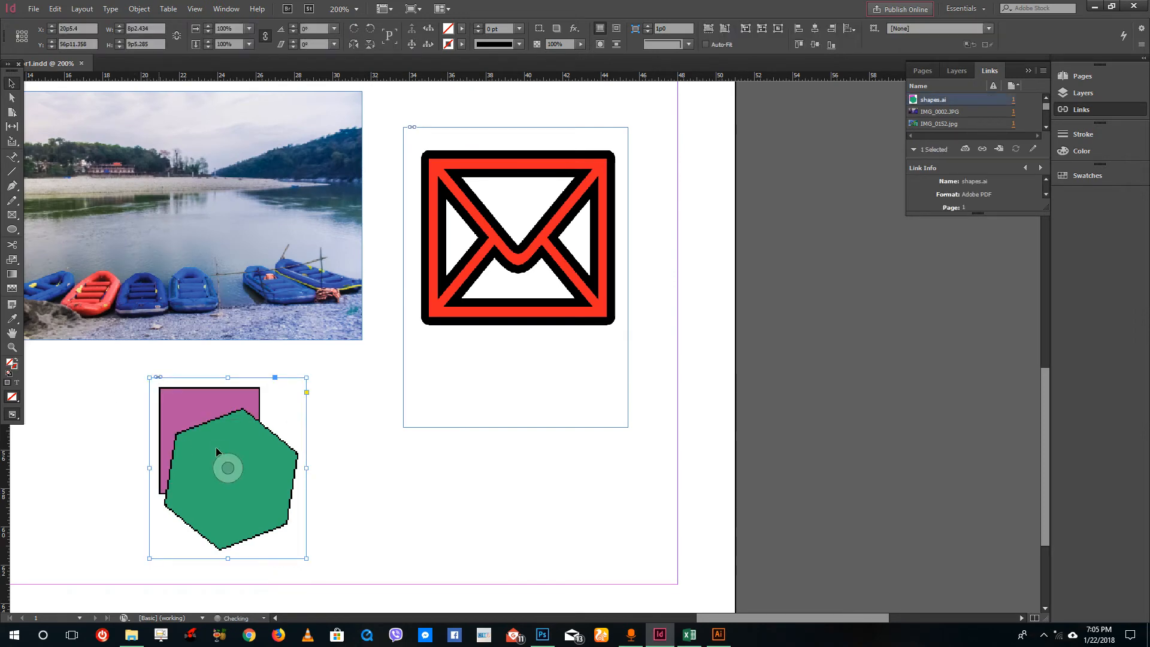
left_click(455, 492)
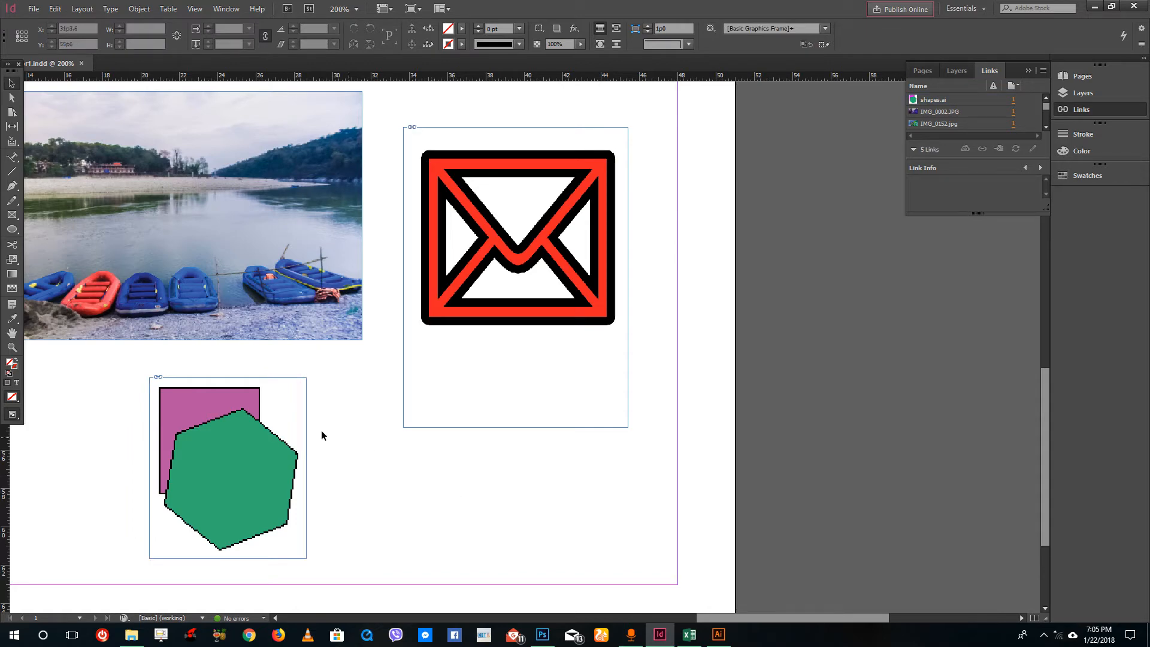
Step: Examine the whole page and the Edit With application choices for the placed shapes artwork
scroll(261, 383, "down", 5)
scroll(555, 285, "up", 2)
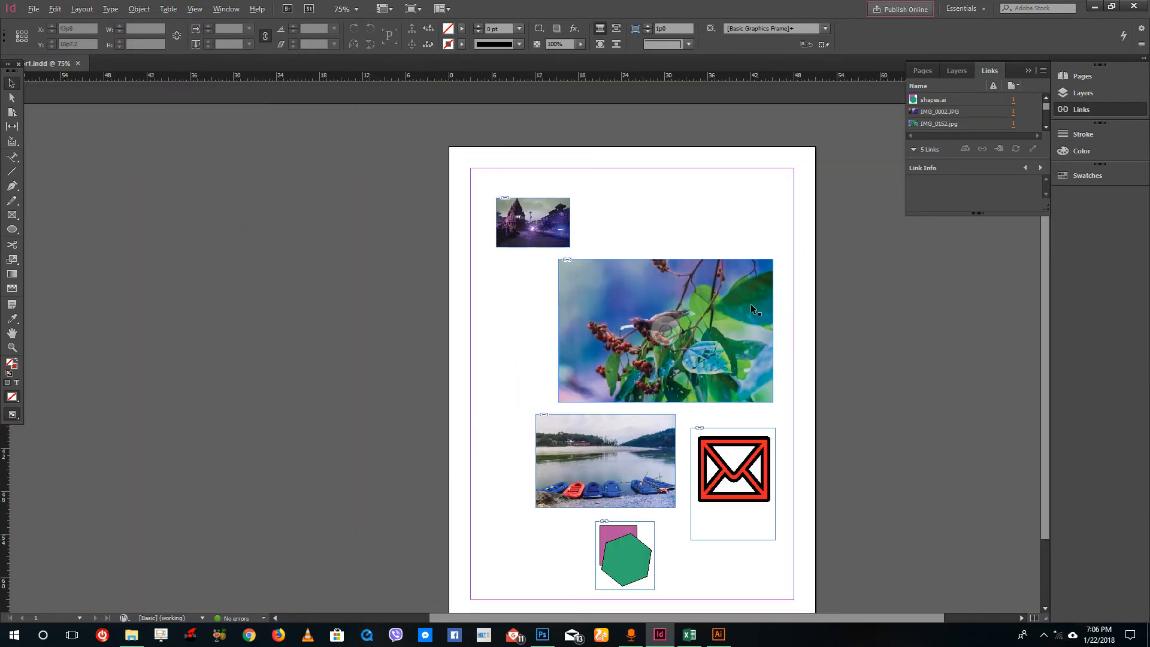
left_click(614, 580)
left_click(54, 6)
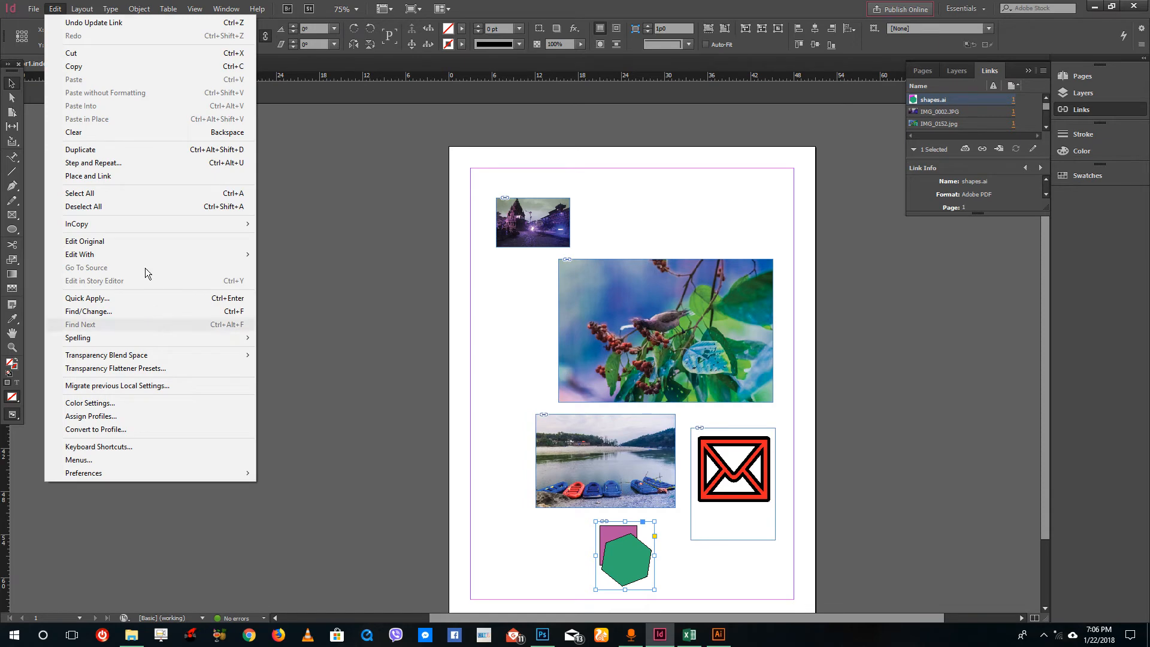
mouse_move(139, 255)
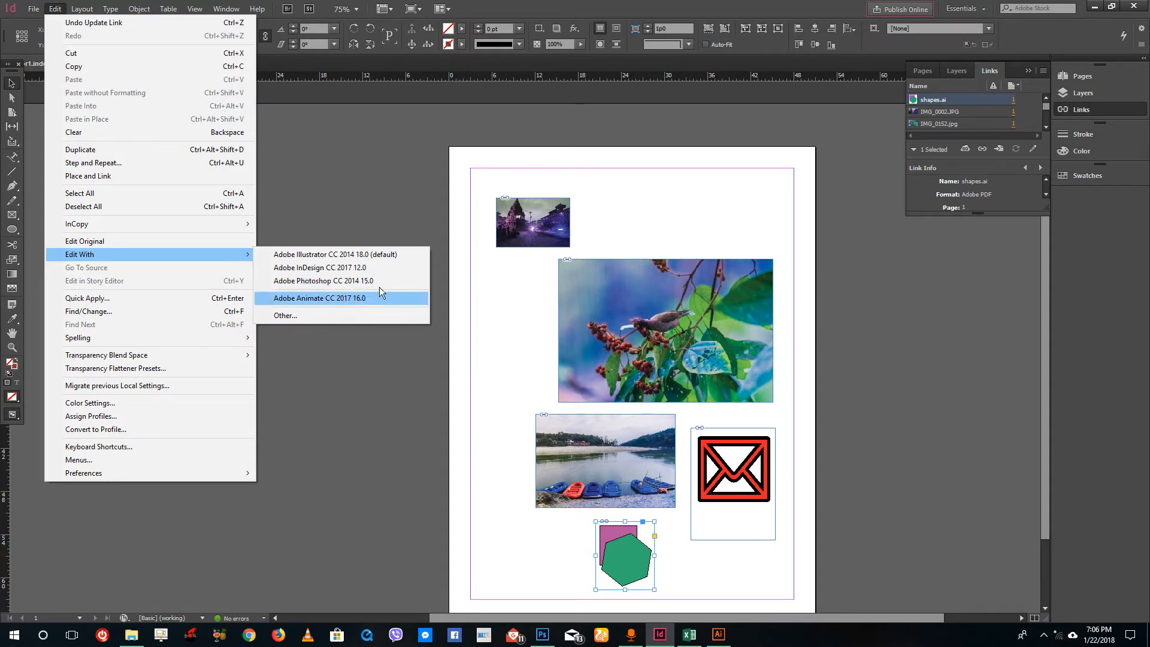
left_click(387, 343)
scroll(734, 404, "down", 2)
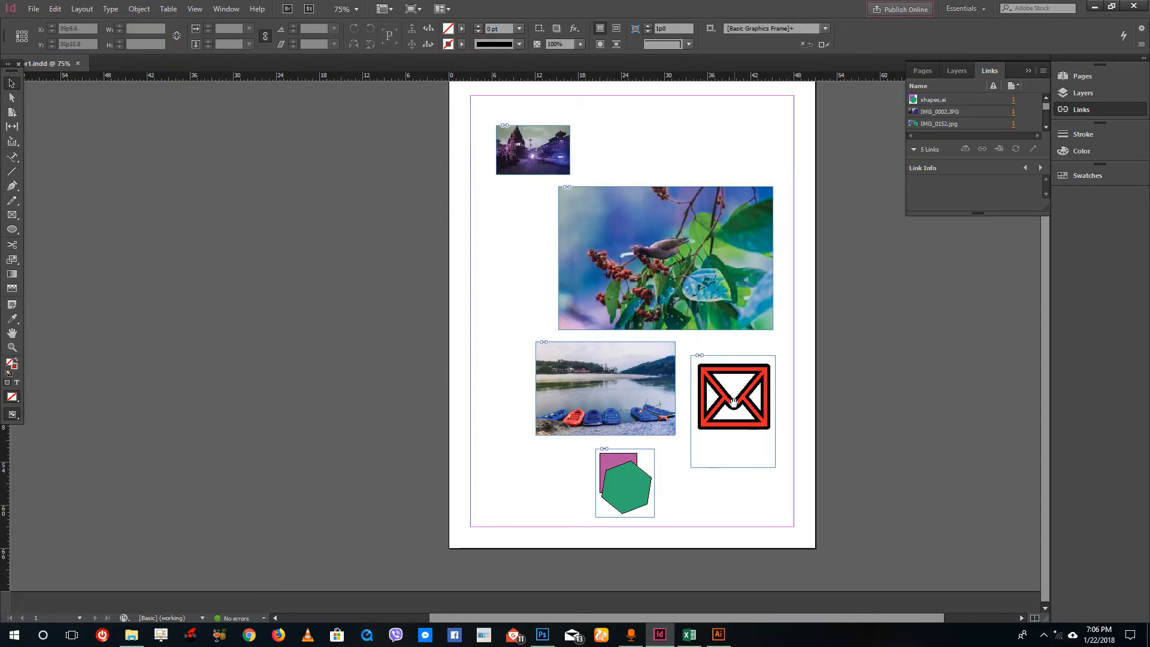